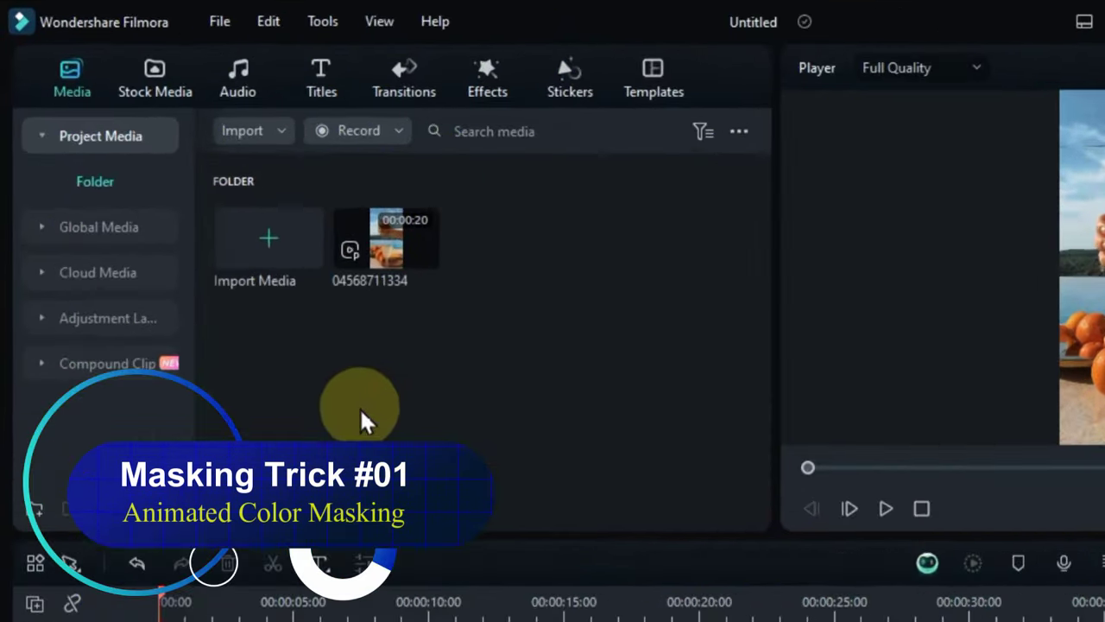
Add the orange-juice clip to the timeline, match the project to 2160 x 3840 at 60fps, and preview it.
{"action": "left_click_drag", "start_coordinate": [275, 184], "coordinate": [283, 214]}
{"action": "left_click_drag", "start_coordinate": [401, 292], "coordinate": [152, 621]}
{"action": "left_click", "coordinate": [618, 264]}
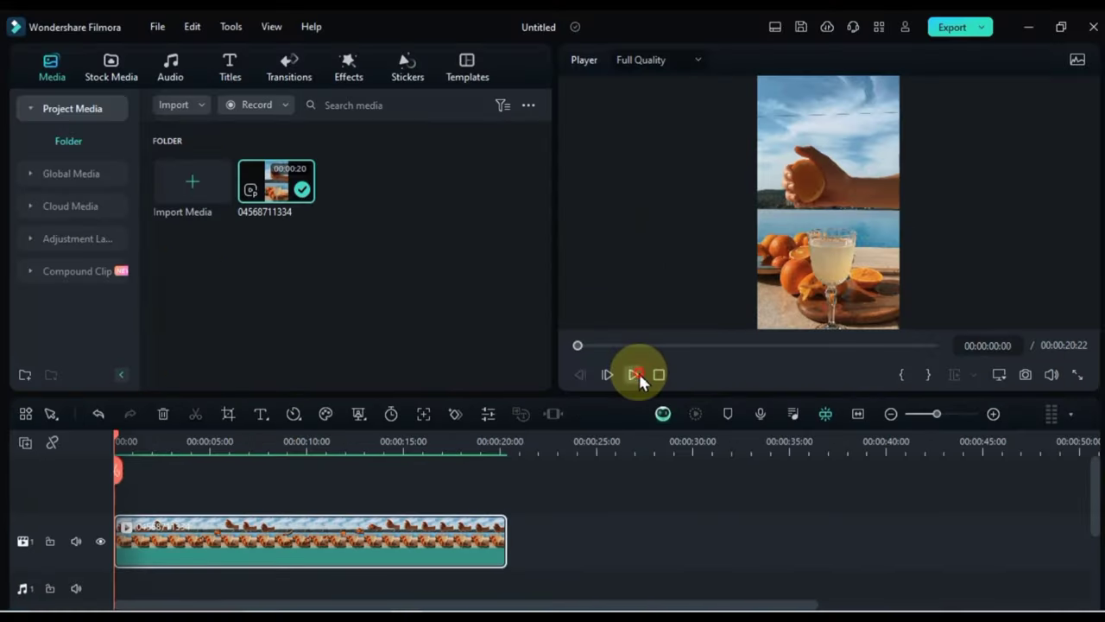
{"action": "left_click", "coordinate": [635, 374]}
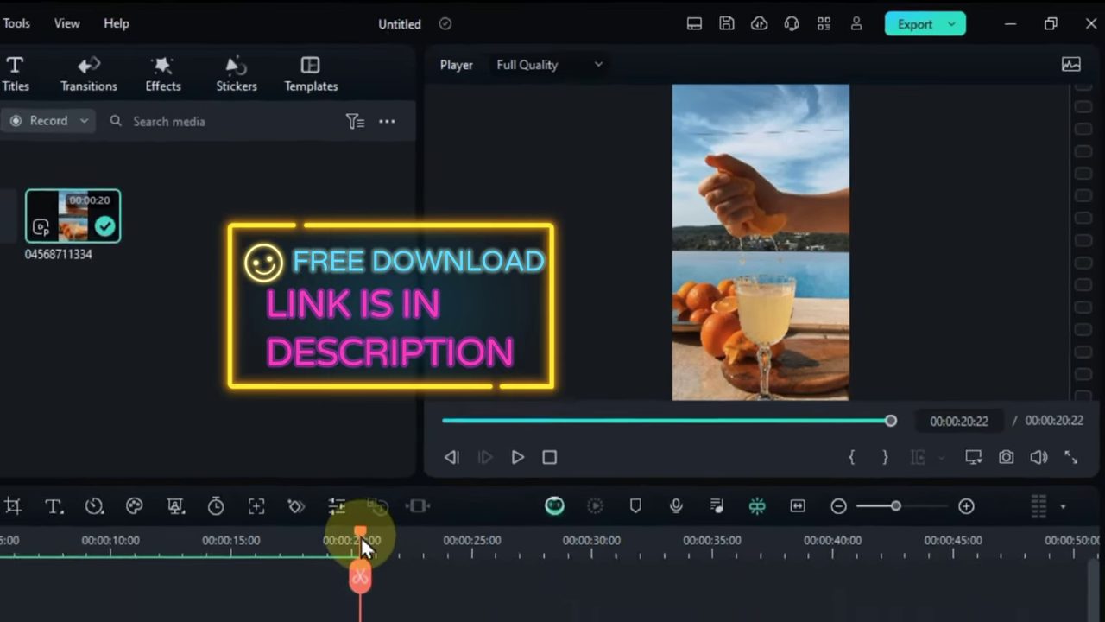
{"action": "left_click_drag", "start_coordinate": [362, 548], "coordinate": [96, 477]}
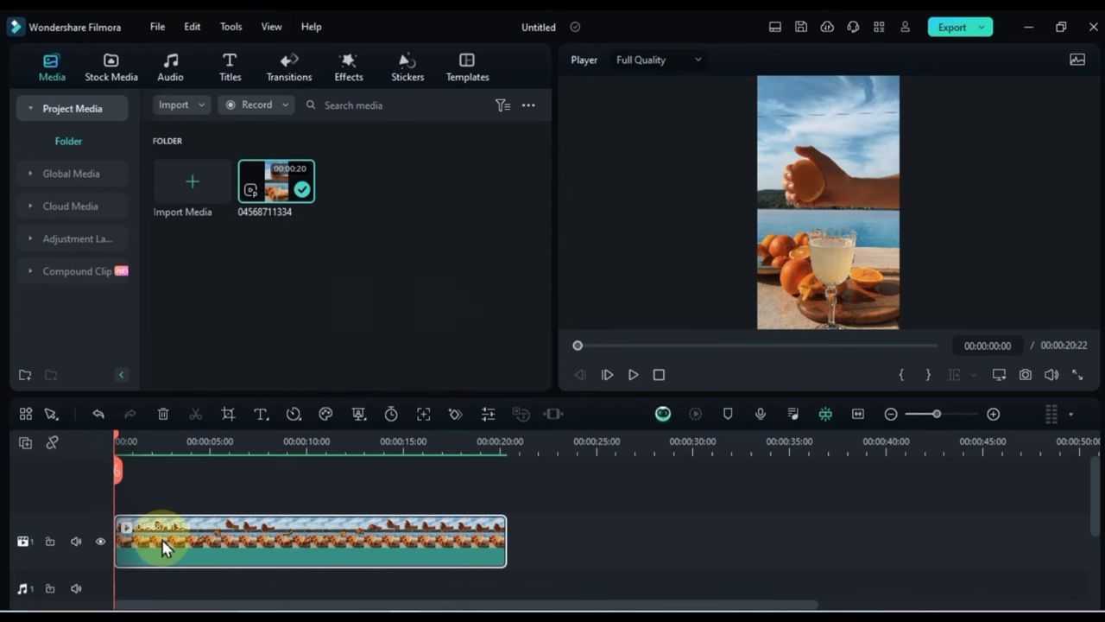
Switch to the Short Video workspace layout and show the clip's video Mask options.
{"action": "left_click", "coordinate": [774, 29]}
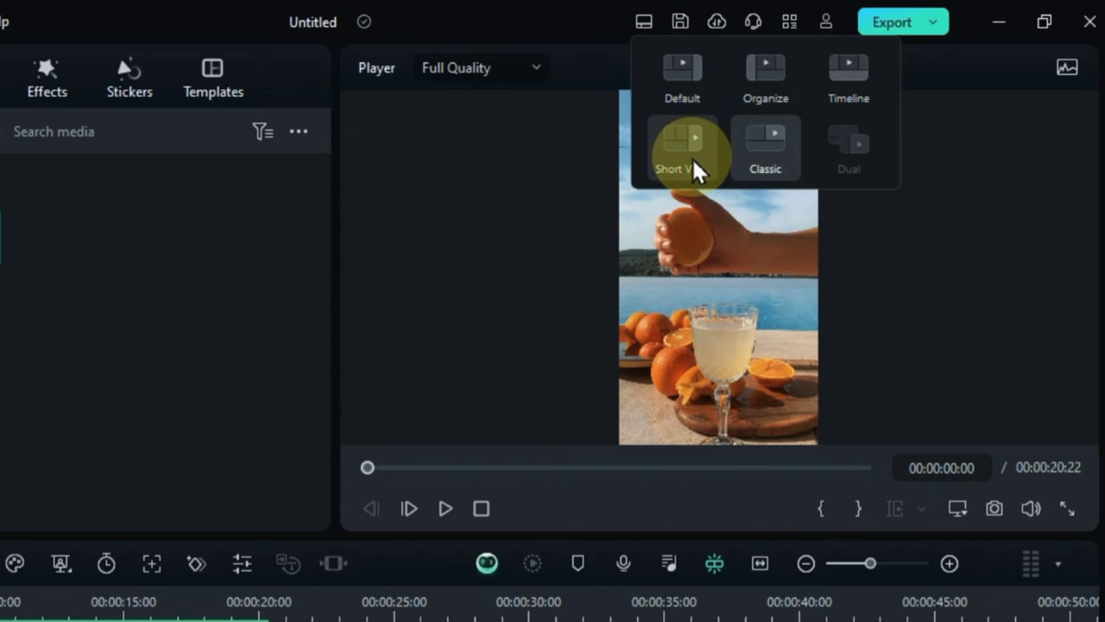
{"action": "left_click", "coordinate": [693, 164]}
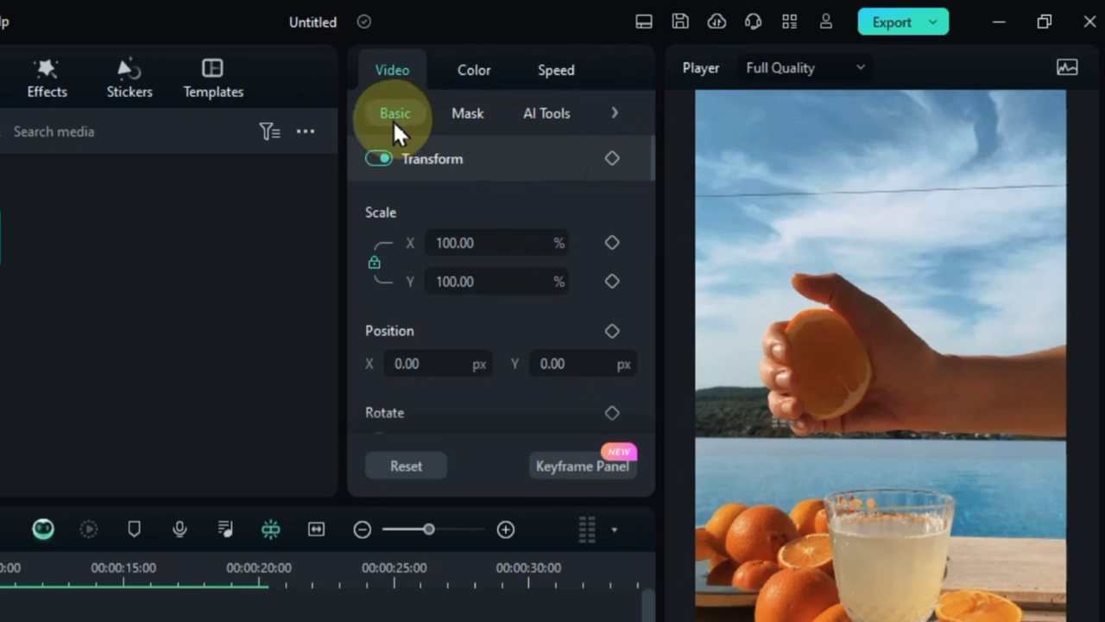
{"action": "left_click", "coordinate": [466, 114]}
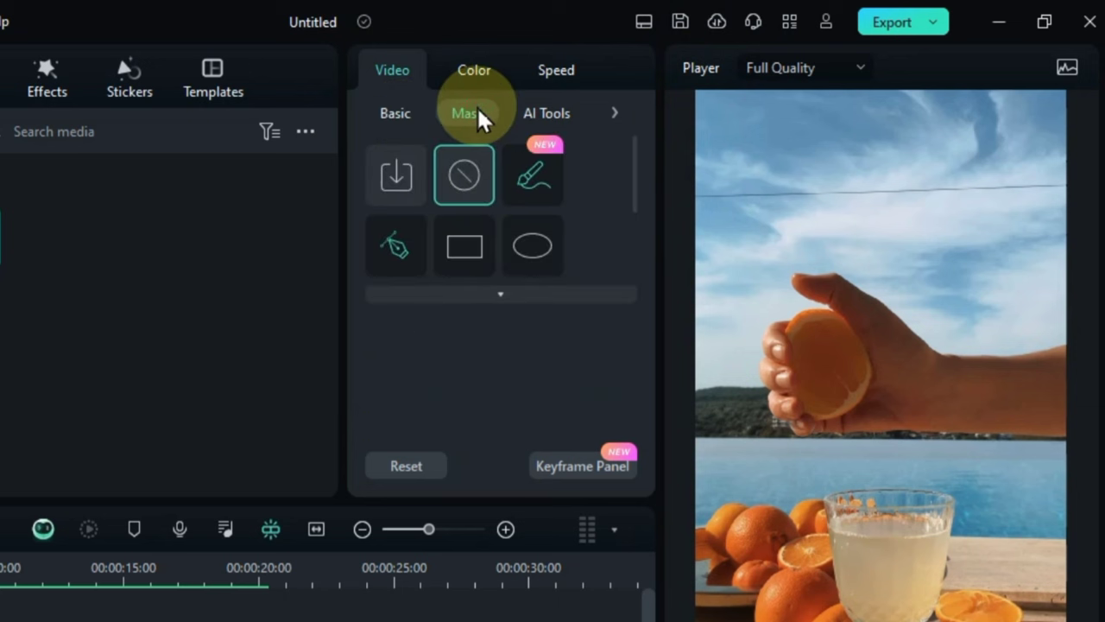
Start a Draw Mask on the clip and zoom the preview to 50%, centred on the juice glass.
{"action": "left_click", "coordinate": [395, 244]}
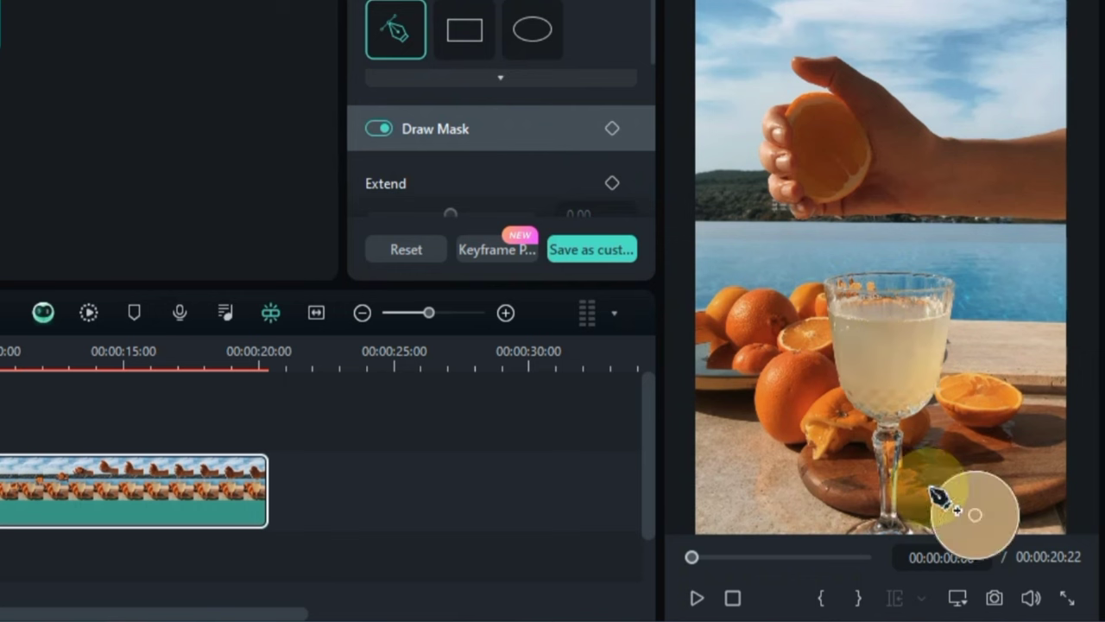
{"action": "left_click", "coordinate": [957, 597]}
{"action": "mouse_move", "coordinate": [926, 536]}
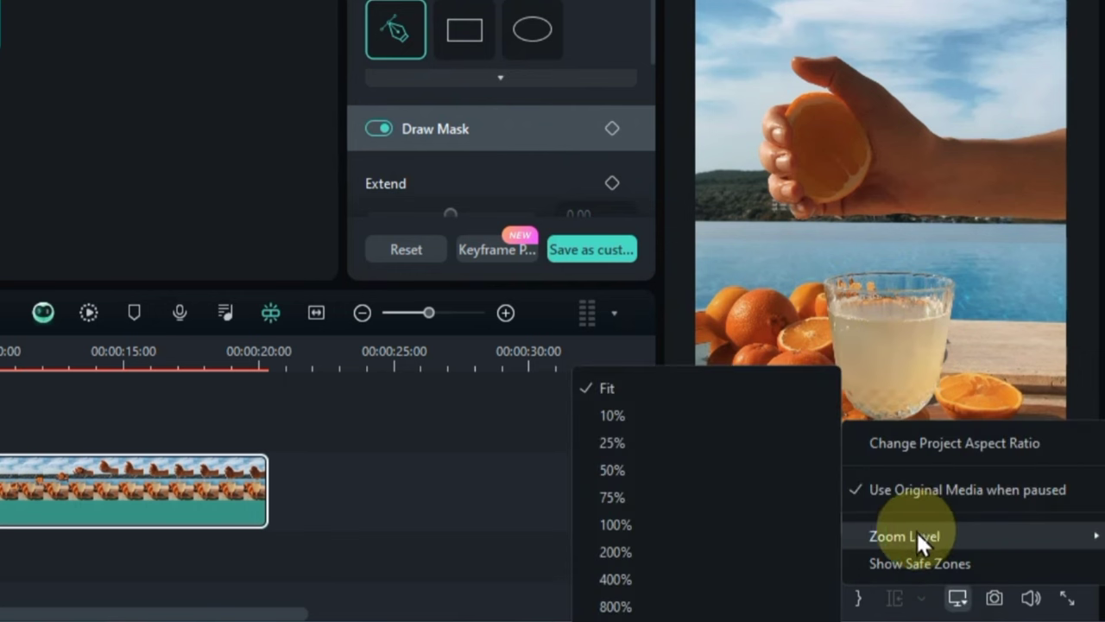
{"action": "left_click", "coordinate": [660, 468]}
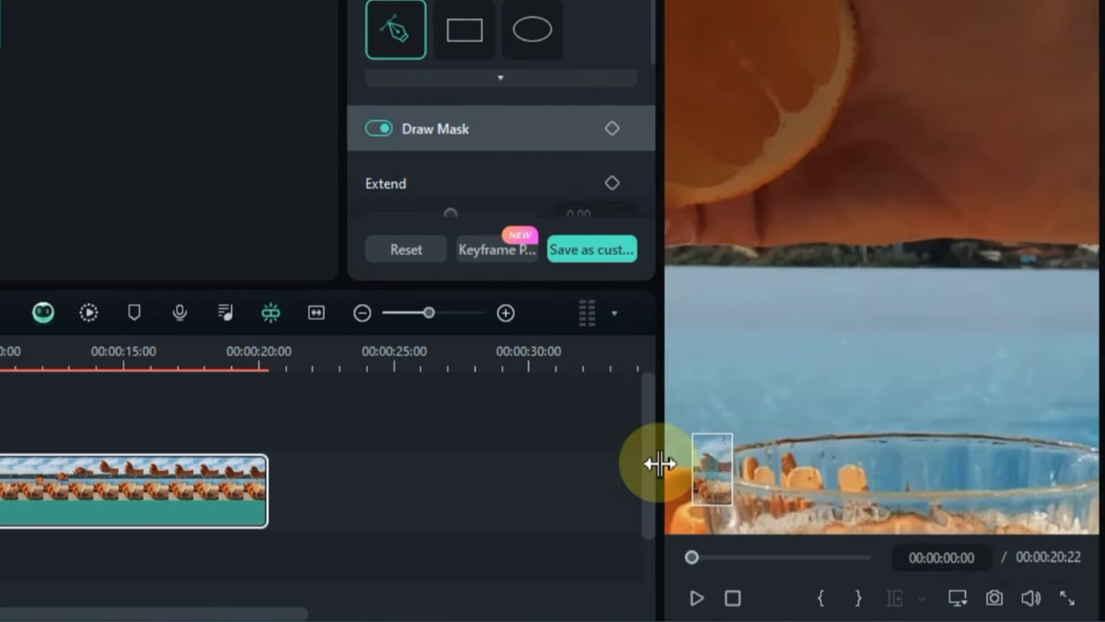
{"action": "left_click_drag", "start_coordinate": [741, 480], "coordinate": [766, 503]}
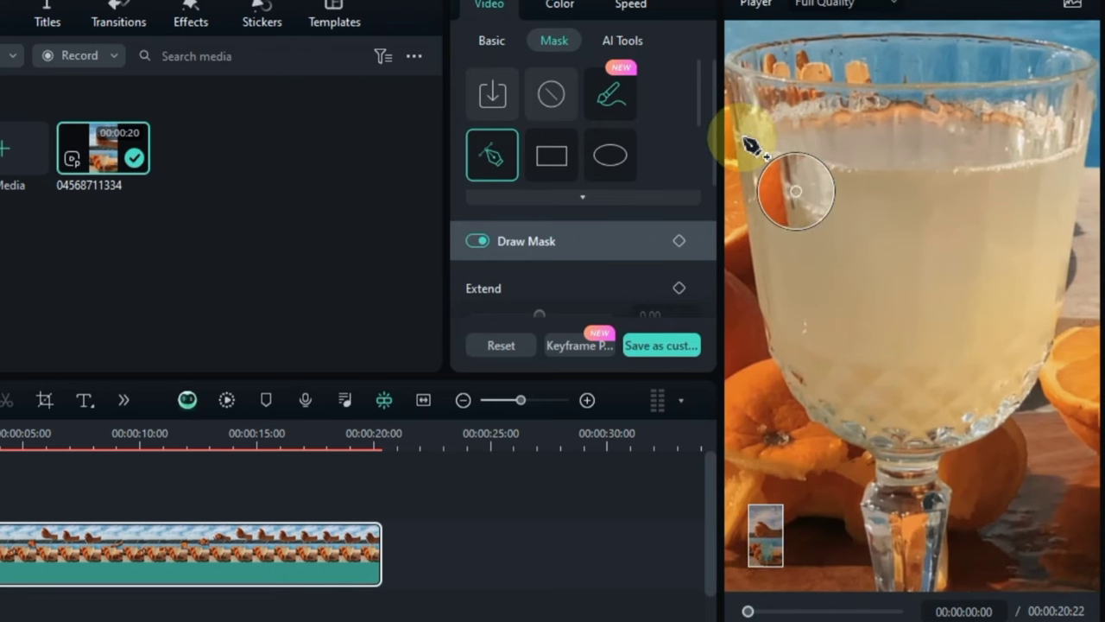
Trace a closed pen mask around the rim, sides and bottom of the juice glass.
{"action": "mouse_move", "coordinate": [740, 137]}
{"action": "left_mouse_down"}
{"action": "mouse_move", "coordinate": [785, 115]}
{"action": "mouse_move", "coordinate": [851, 112]}
{"action": "mouse_move", "coordinate": [1055, 123]}
{"action": "left_mouse_up"}
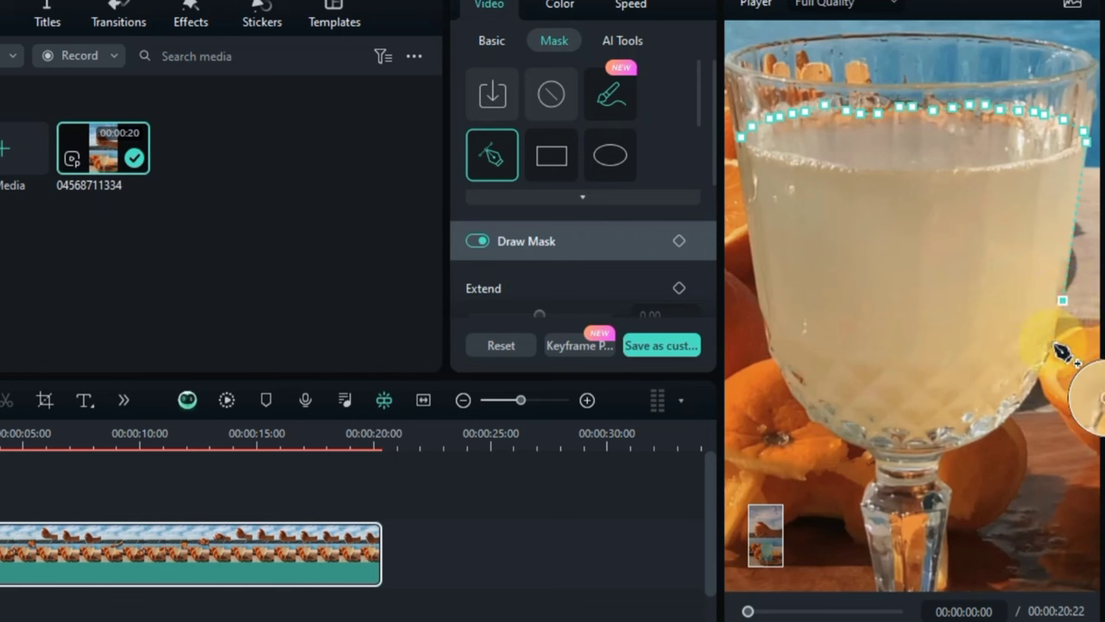
{"action": "mouse_move", "coordinate": [1045, 362]}
{"action": "left_mouse_down"}
{"action": "mouse_move", "coordinate": [999, 420]}
{"action": "mouse_move", "coordinate": [938, 444]}
{"action": "mouse_move", "coordinate": [851, 427]}
{"action": "mouse_move", "coordinate": [808, 402]}
{"action": "mouse_move", "coordinate": [781, 372]}
{"action": "mouse_move", "coordinate": [747, 147]}
{"action": "left_mouse_up"}
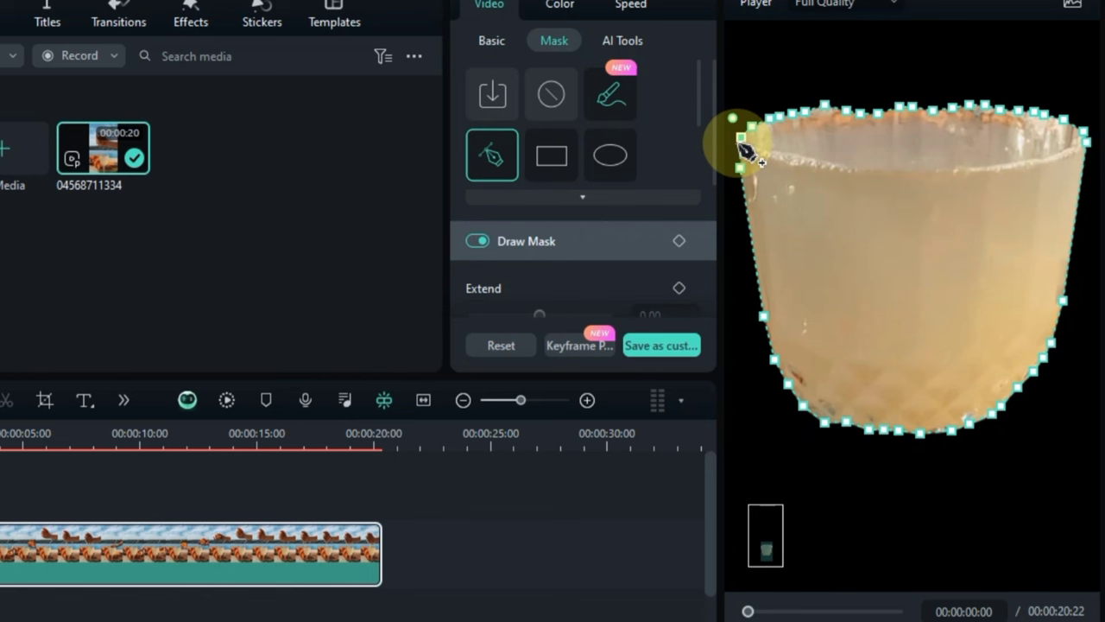
Set the mask Blur Strength to 3 and scrub the video to check the masked glass.
{"action": "scroll", "coordinate": [651, 234], "scroll_direction": "down", "scroll_amount": 5}
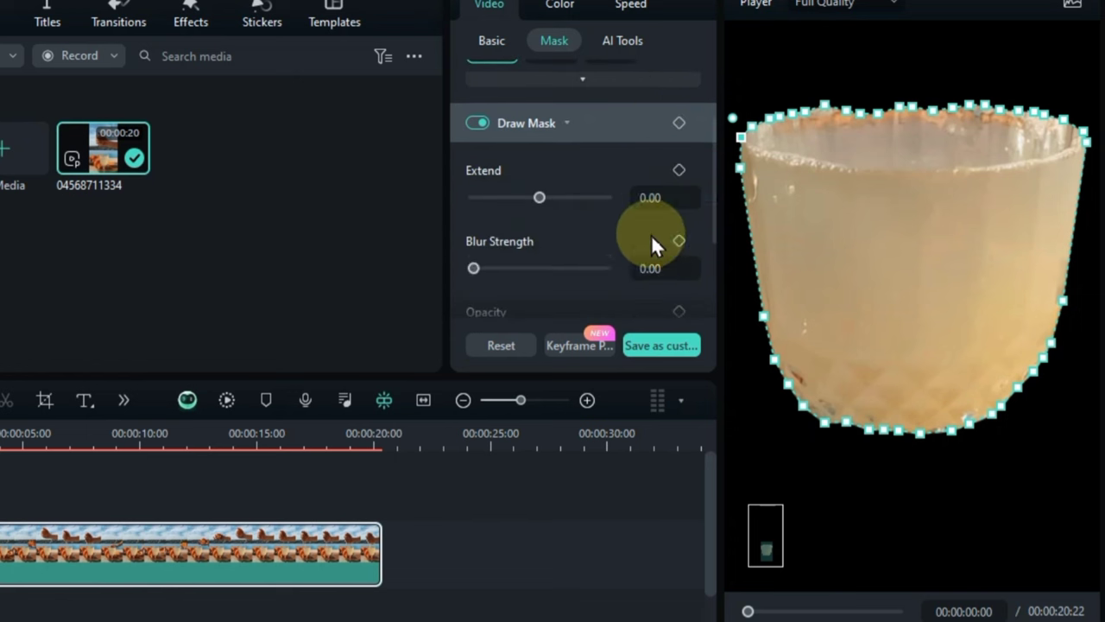
{"action": "mouse_move", "coordinate": [474, 211]}
{"action": "left_mouse_down"}
{"action": "mouse_move", "coordinate": [497, 210]}
{"action": "mouse_move", "coordinate": [485, 211]}
{"action": "left_mouse_up"}
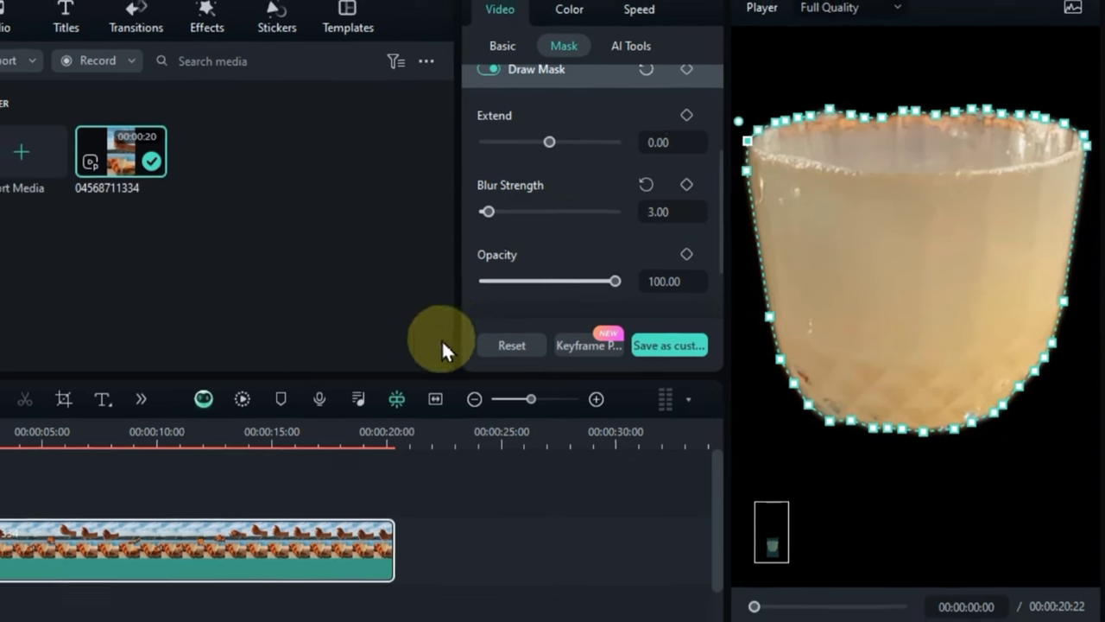
{"action": "left_click", "coordinate": [301, 472]}
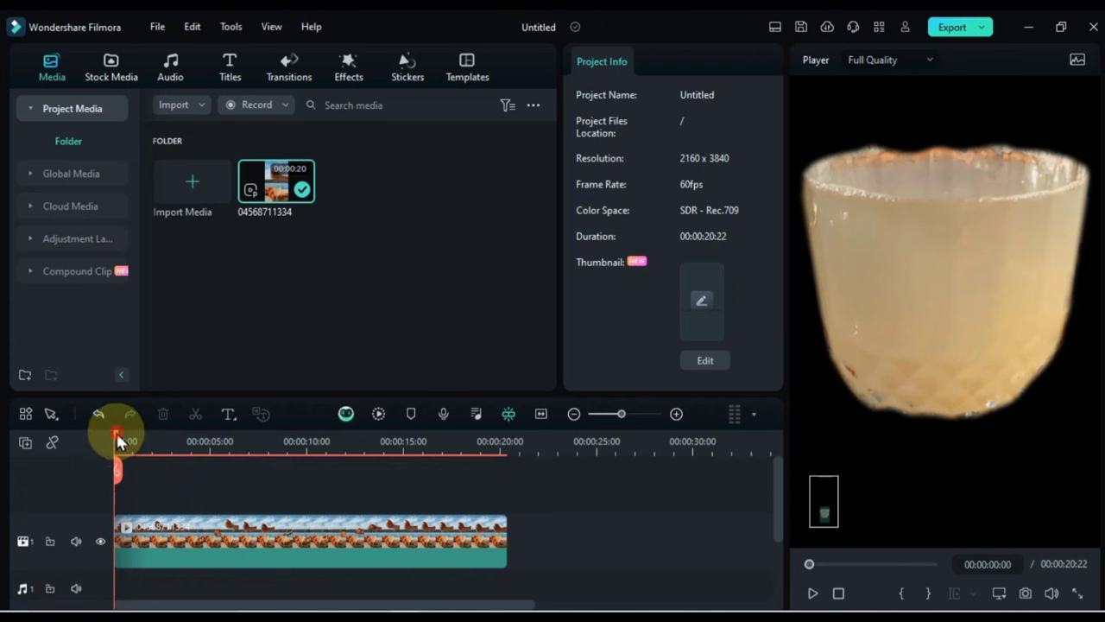
{"action": "left_click_drag", "start_coordinate": [119, 442], "coordinate": [100, 496]}
Set the preview zoom level back to 25%.
{"action": "left_click", "coordinate": [999, 594]}
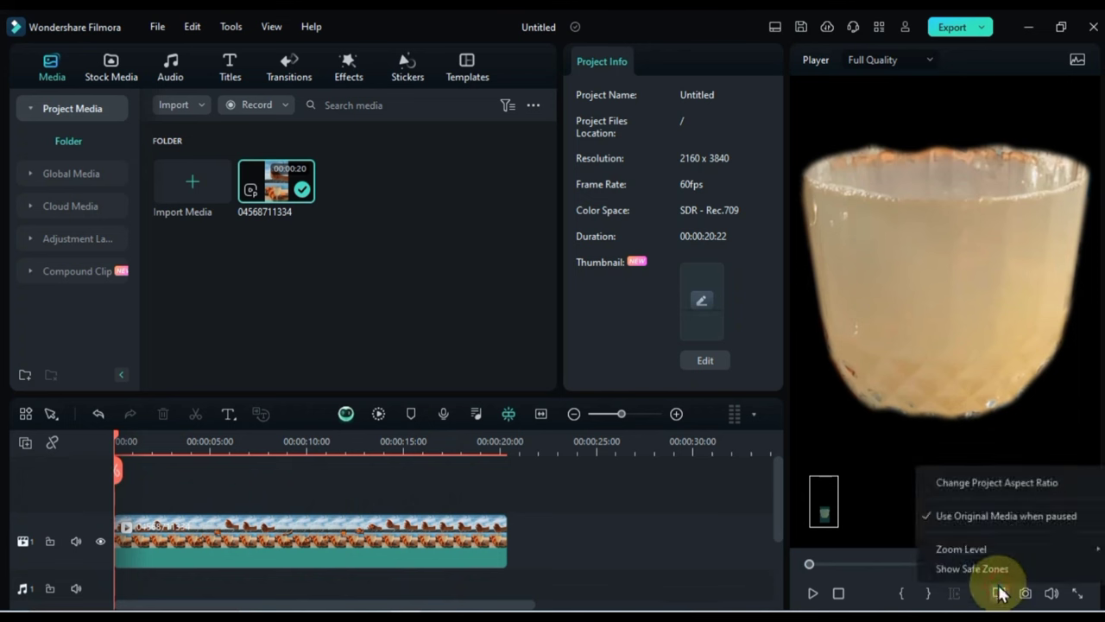
{"action": "mouse_move", "coordinate": [997, 549]}
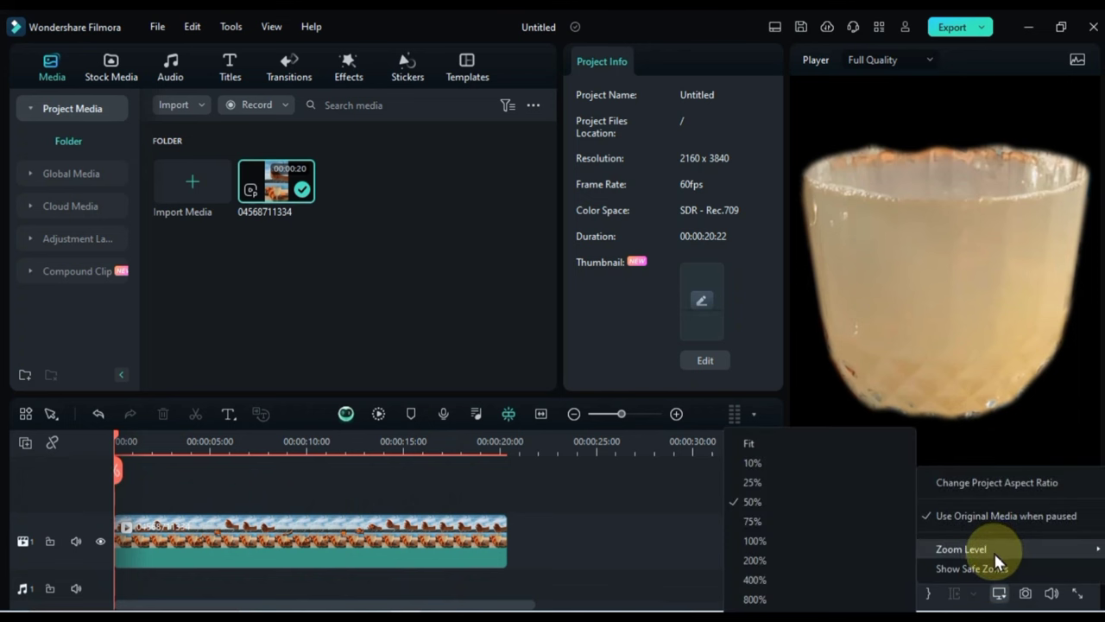
{"action": "left_click", "coordinate": [805, 481]}
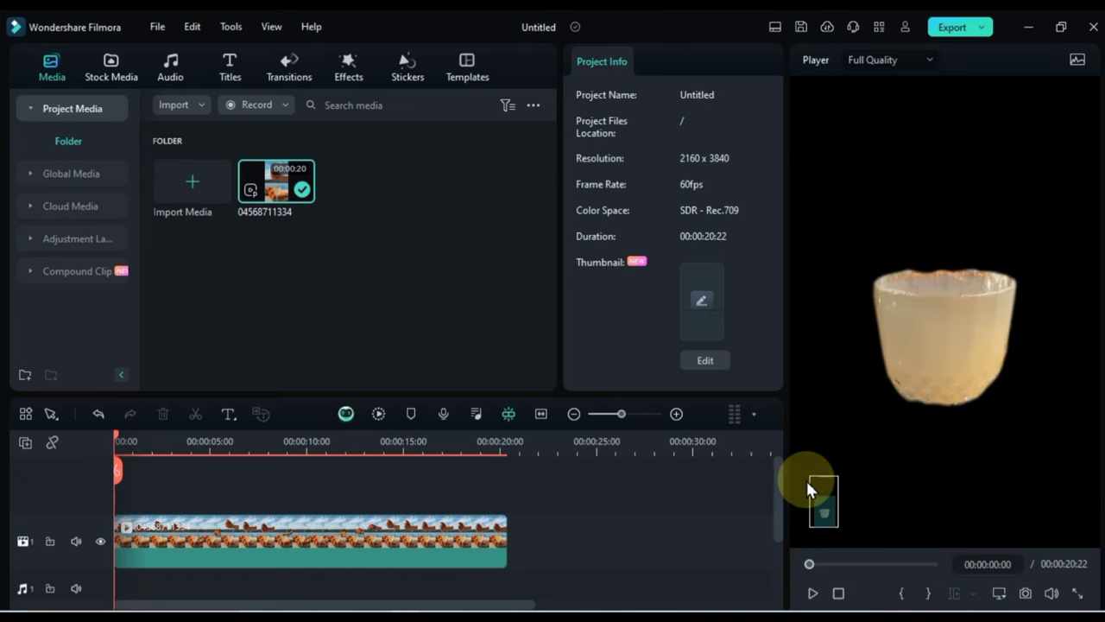
Alt-drag a copy of the masked clip onto video track 2, then select the track 1 clip.
{"action": "left_click", "coordinate": [172, 539]}
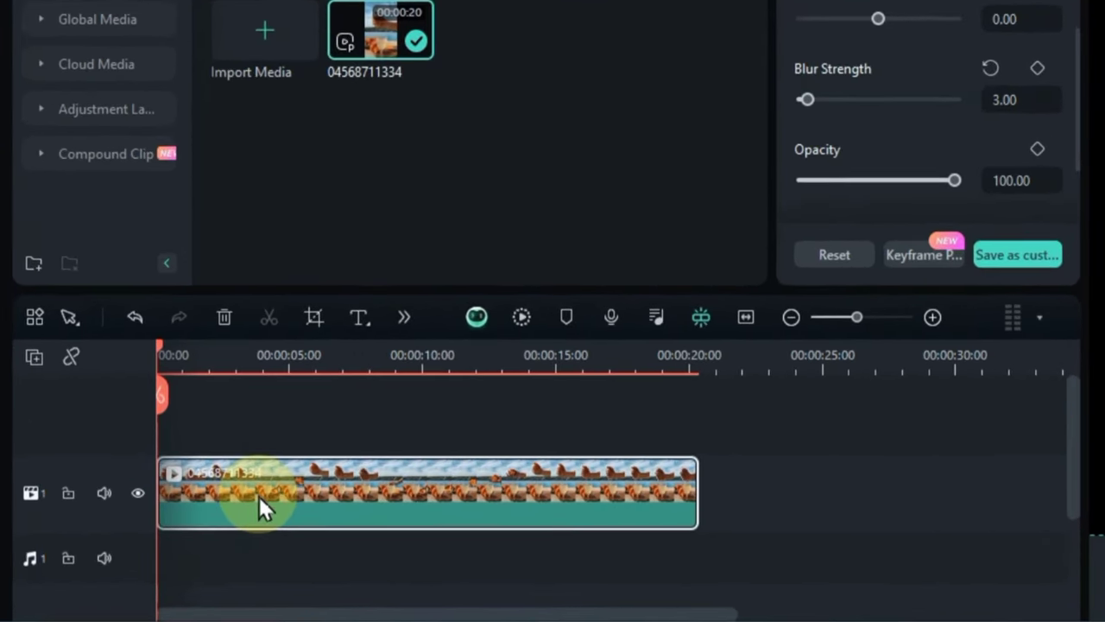
{"action": "left_click_drag", "start_coordinate": [262, 496], "coordinate": [234, 450]}
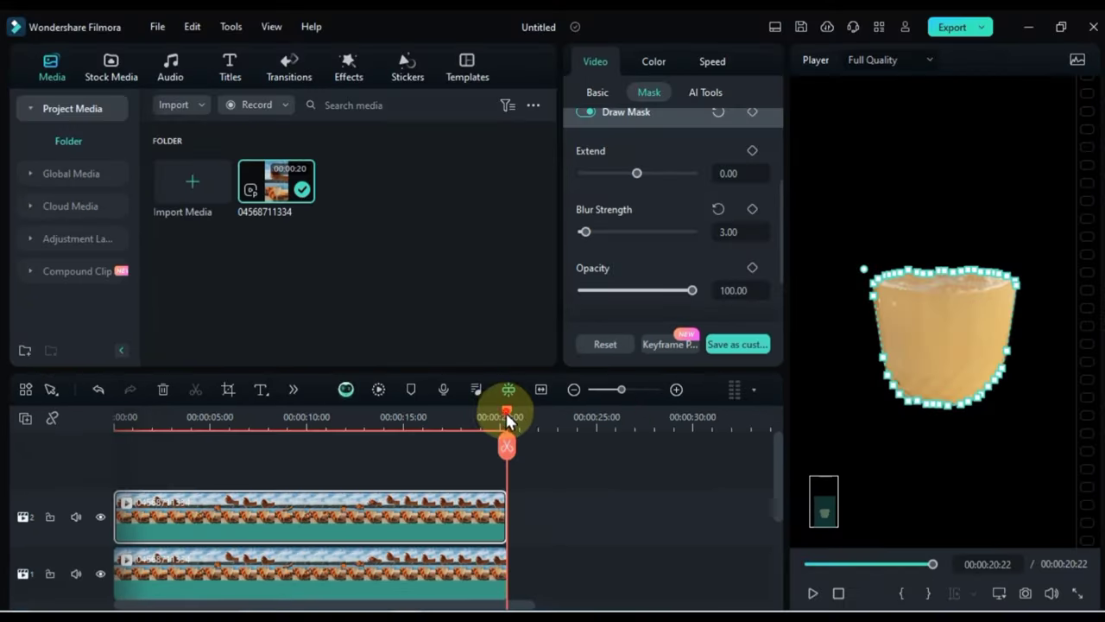
{"action": "left_click_drag", "start_coordinate": [508, 421], "coordinate": [270, 458]}
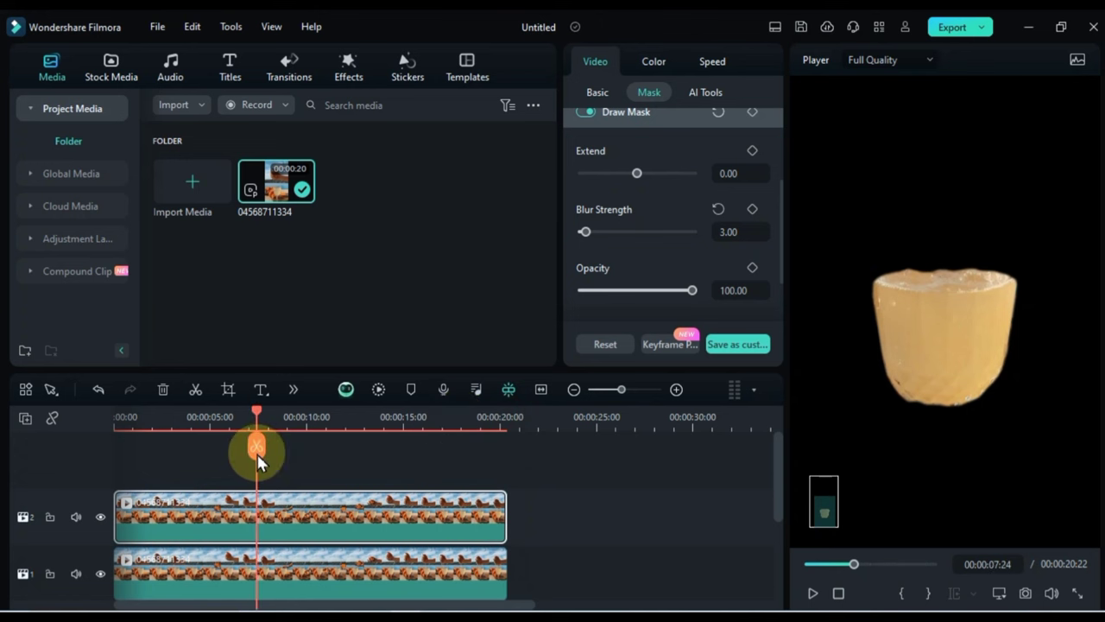
{"action": "scroll", "coordinate": [257, 454], "scroll_direction": "down", "scroll_amount": 1}
{"action": "left_click", "coordinate": [247, 553]}
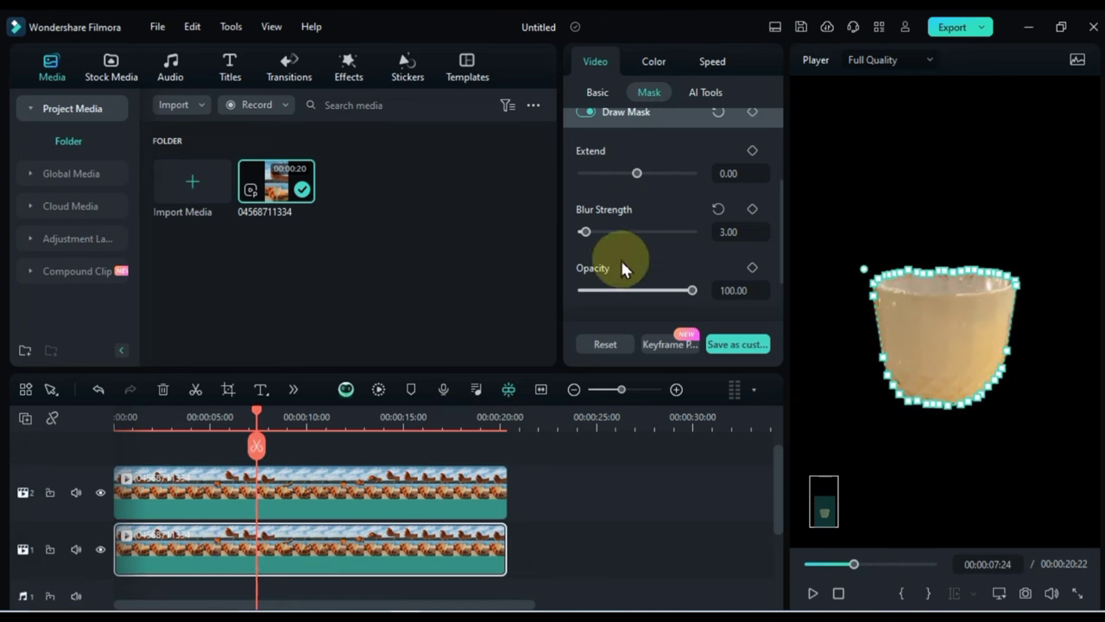
Turn off Draw Mask on the track 1 clip and toggle track 1 visibility to check the layering.
{"action": "scroll", "coordinate": [630, 242], "scroll_direction": "up", "scroll_amount": 1}
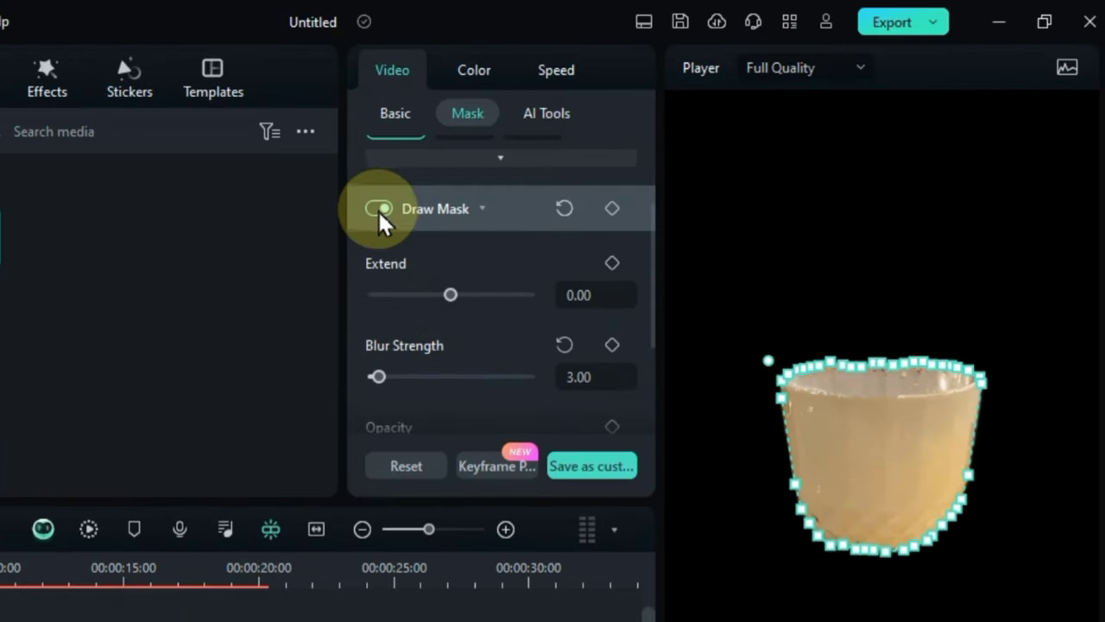
{"action": "left_click", "coordinate": [378, 209]}
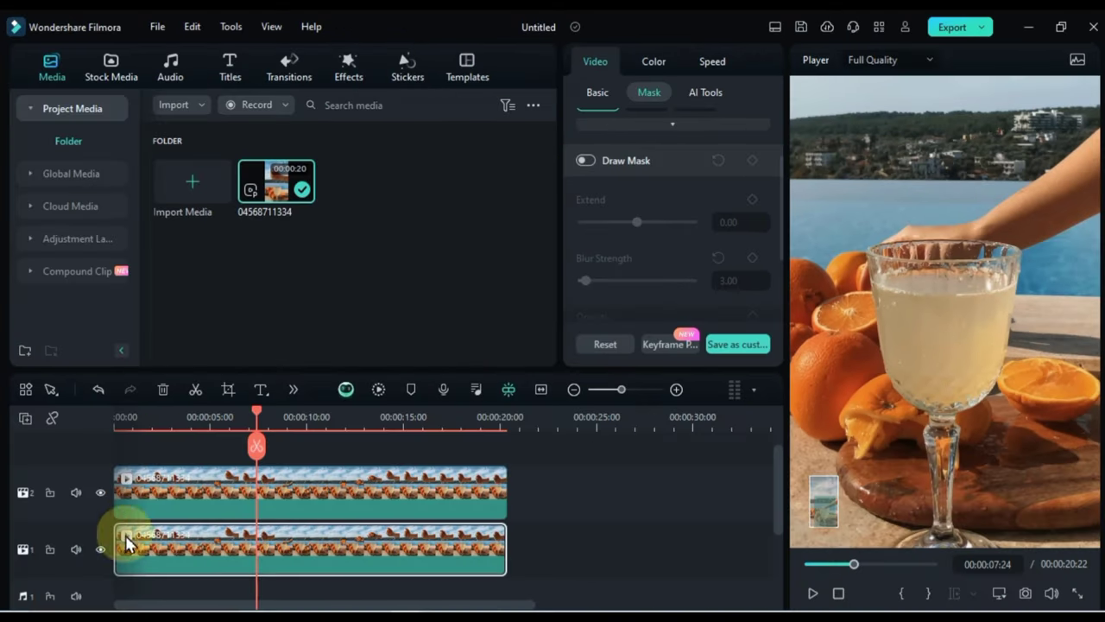
{"action": "left_click", "coordinate": [100, 549]}
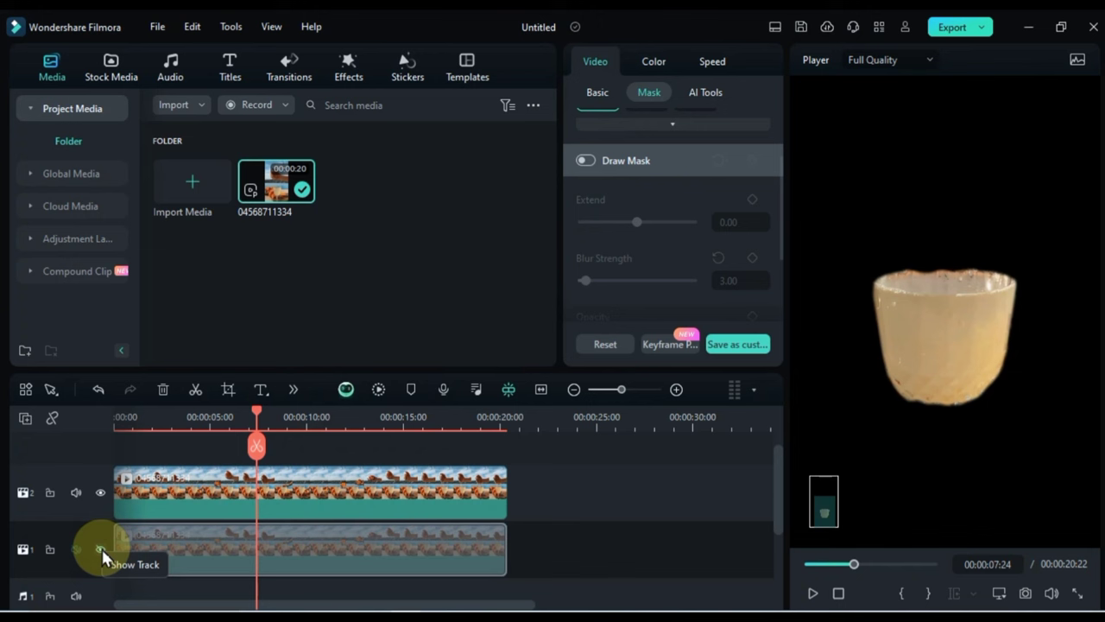
{"action": "left_click", "coordinate": [100, 549]}
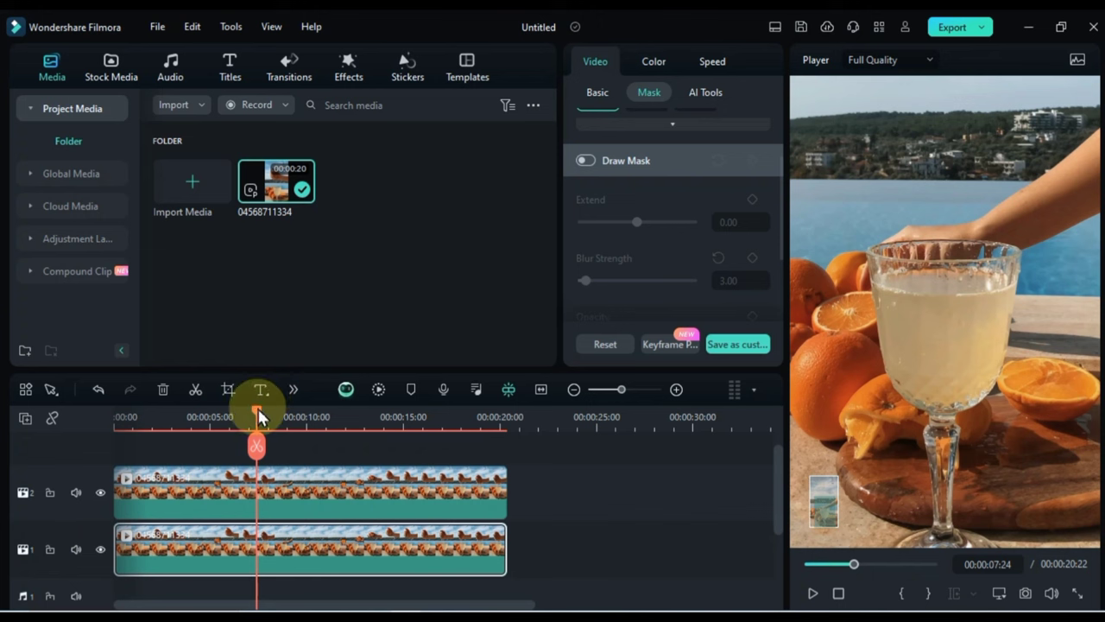
{"action": "left_click_drag", "start_coordinate": [259, 417], "coordinate": [93, 432]}
{"action": "left_click", "coordinate": [137, 490]}
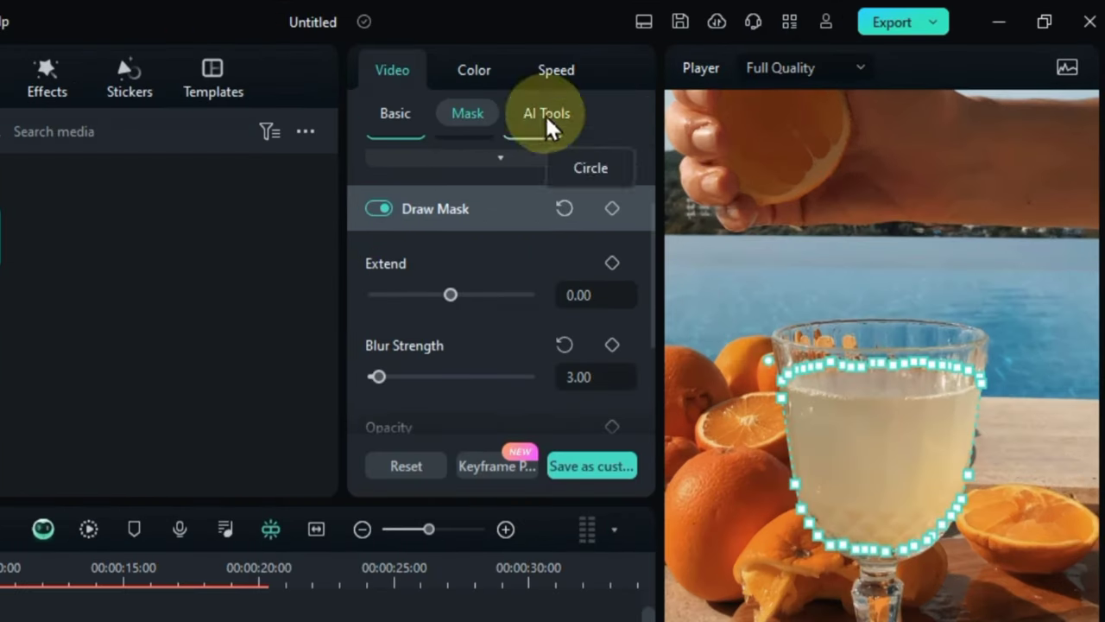
{"action": "left_click", "coordinate": [470, 69]}
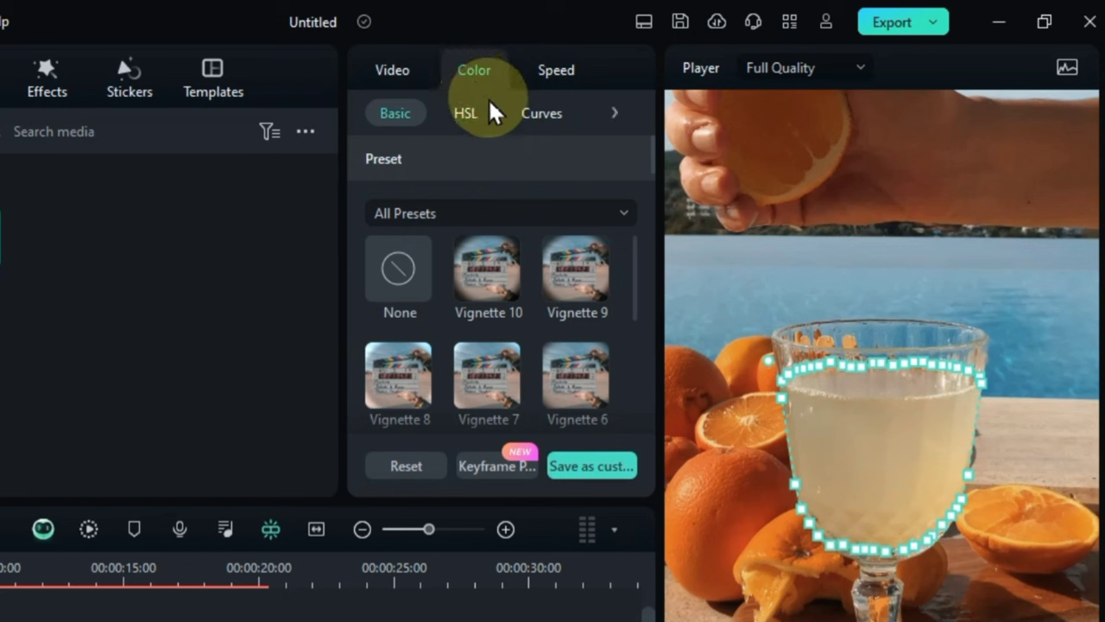
{"action": "left_click", "coordinate": [615, 112]}
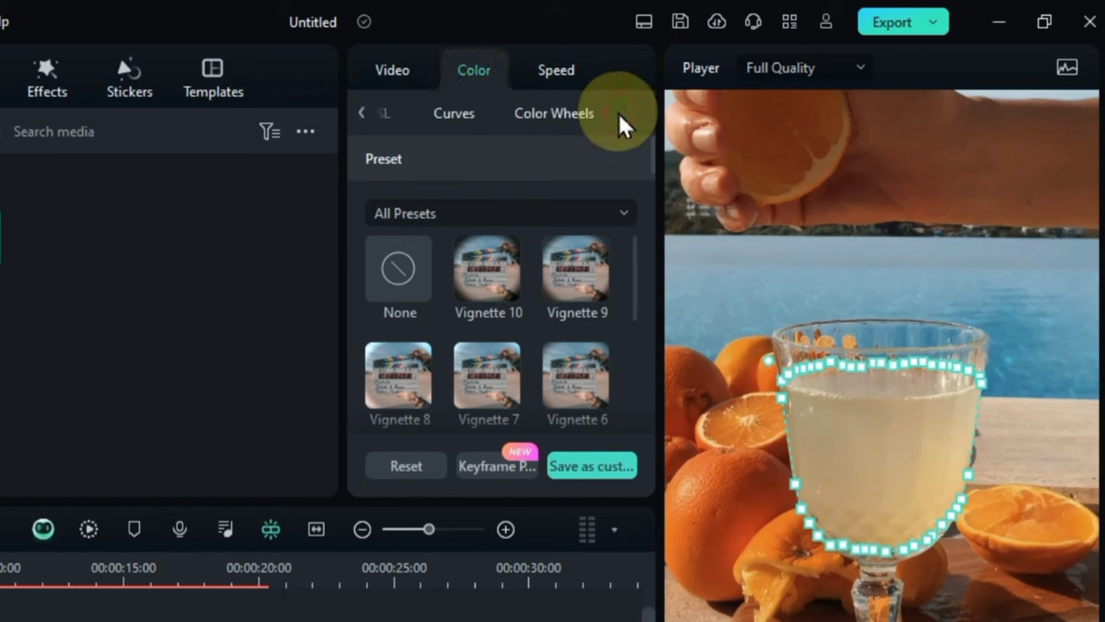
{"action": "left_click", "coordinate": [565, 117]}
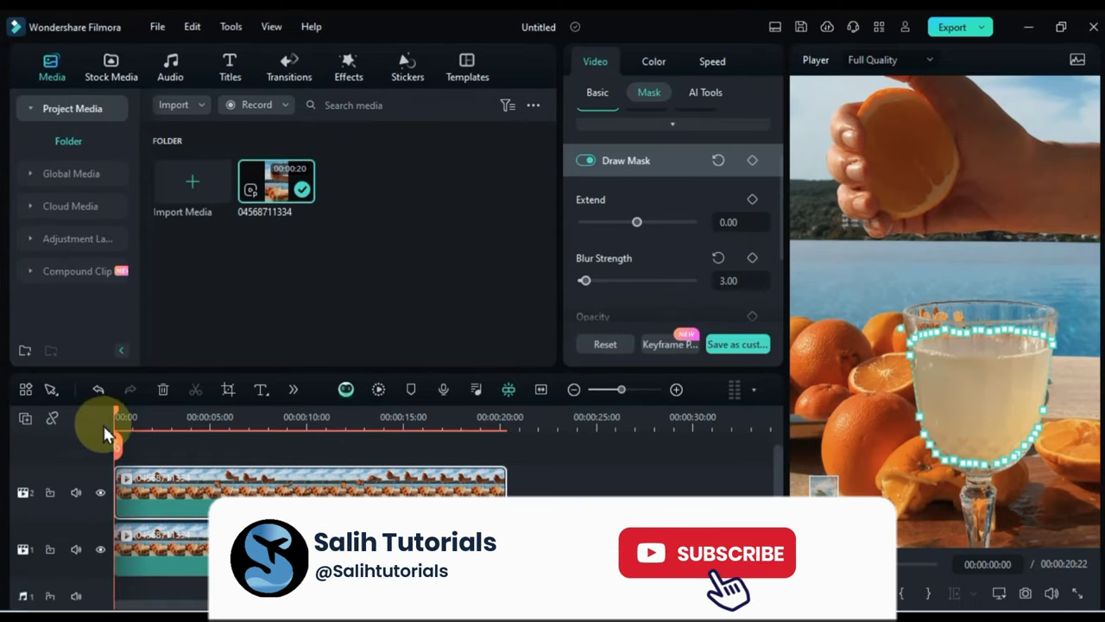
Add a Color Wheels keyframe near the start of the top juice clip.
{"action": "mouse_move", "coordinate": [119, 417]}
{"action": "left_mouse_down"}
{"action": "mouse_move", "coordinate": [165, 421]}
{"action": "mouse_move", "coordinate": [124, 419]}
{"action": "mouse_move", "coordinate": [135, 425]}
{"action": "left_mouse_up"}
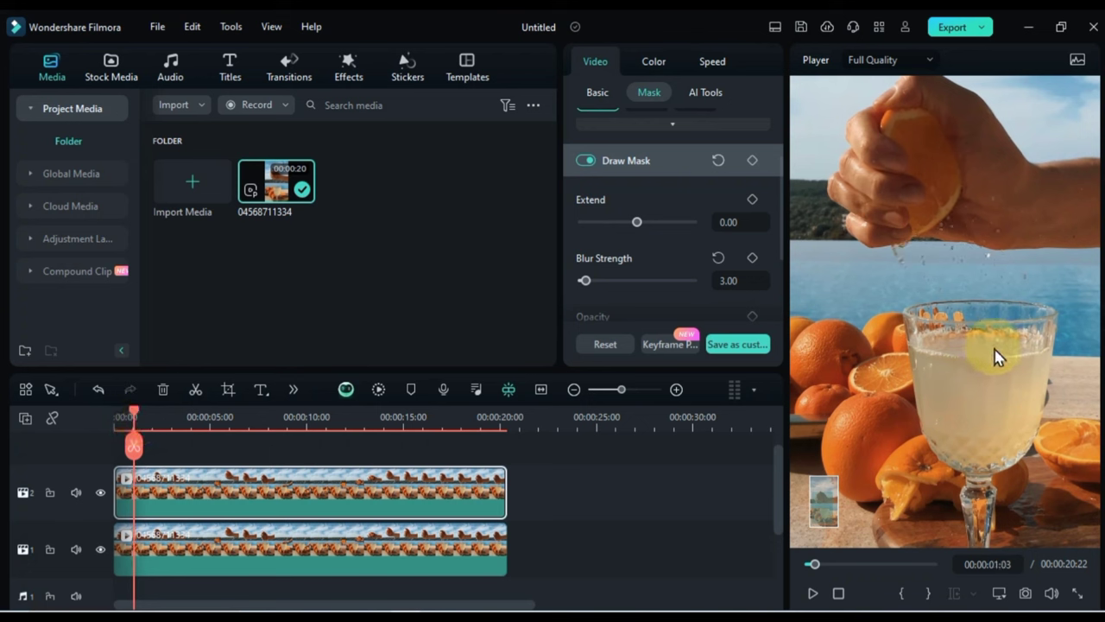
{"action": "left_click", "coordinate": [653, 61]}
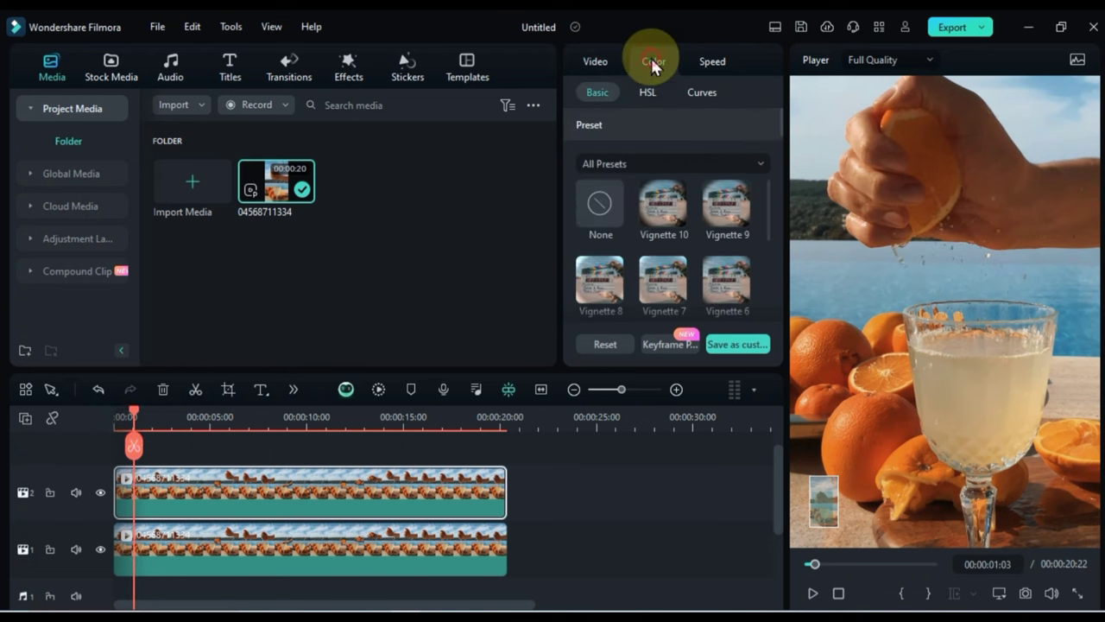
{"action": "left_click", "coordinate": [751, 89]}
{"action": "left_click", "coordinate": [723, 88]}
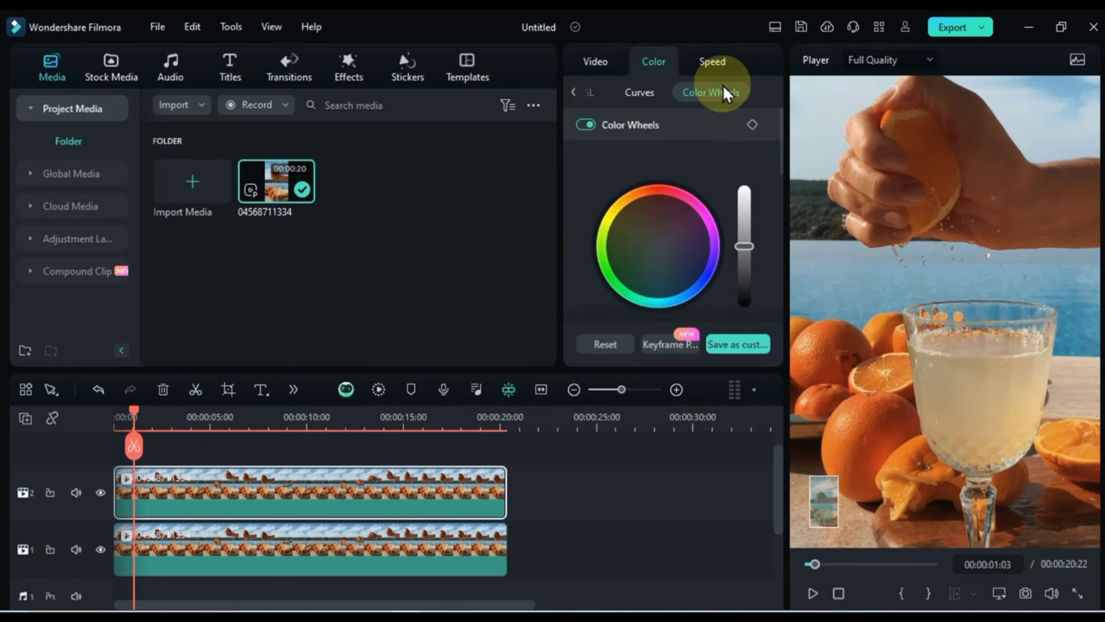
{"action": "left_click", "coordinate": [752, 124]}
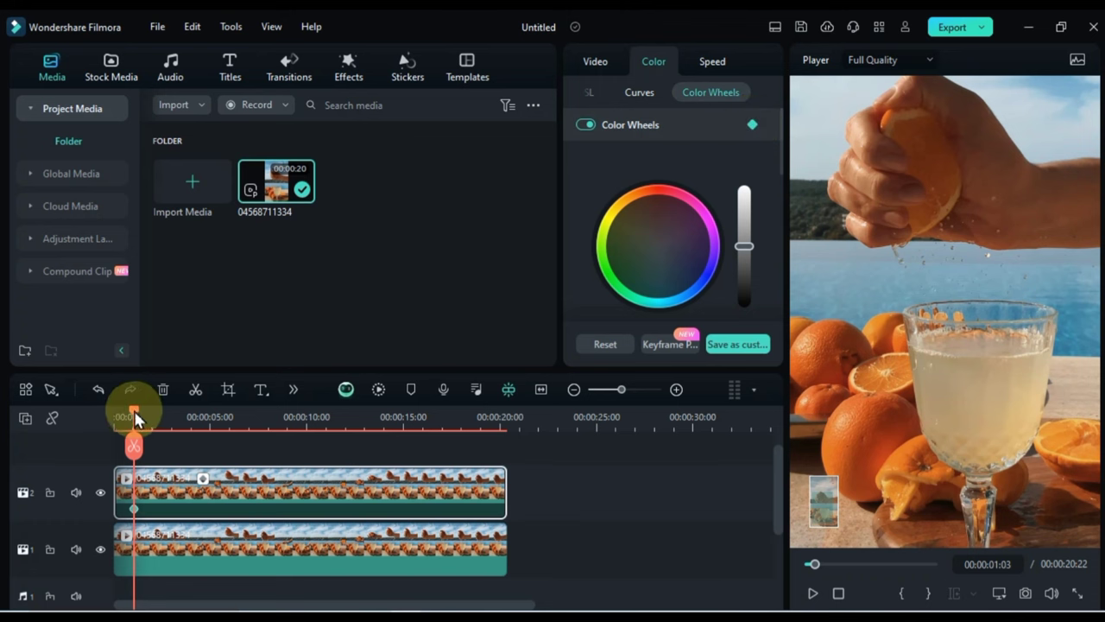
Add a second Color Wheels keyframe near 4 seconds, tinting the juice toward pinkish orange.
{"action": "left_click_drag", "start_coordinate": [136, 410], "coordinate": [218, 423]}
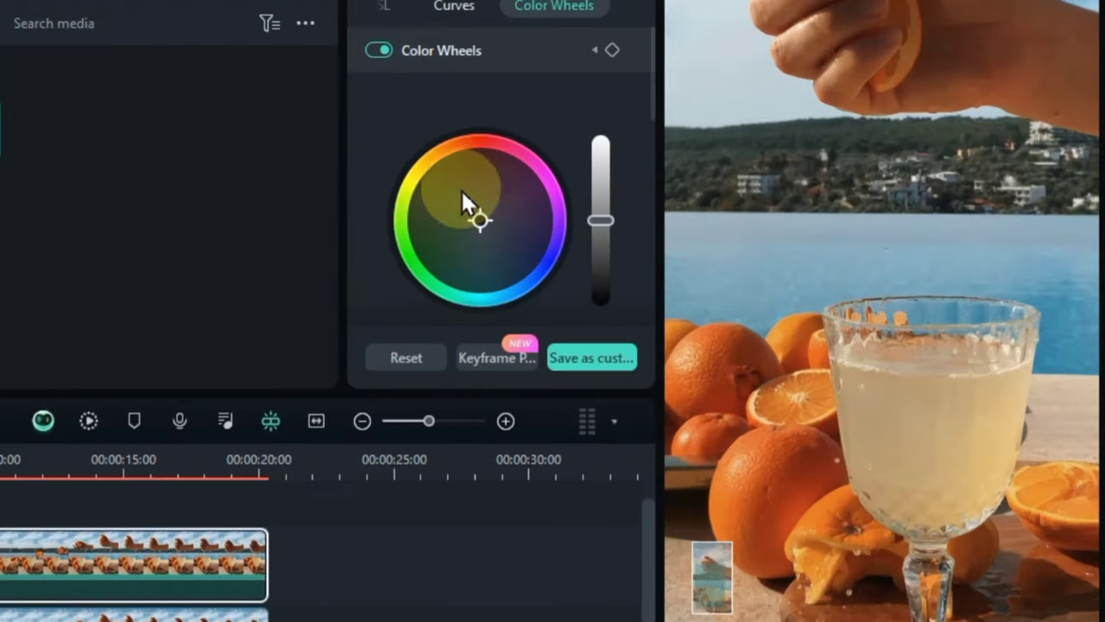
{"action": "left_click_drag", "start_coordinate": [488, 179], "coordinate": [478, 163]}
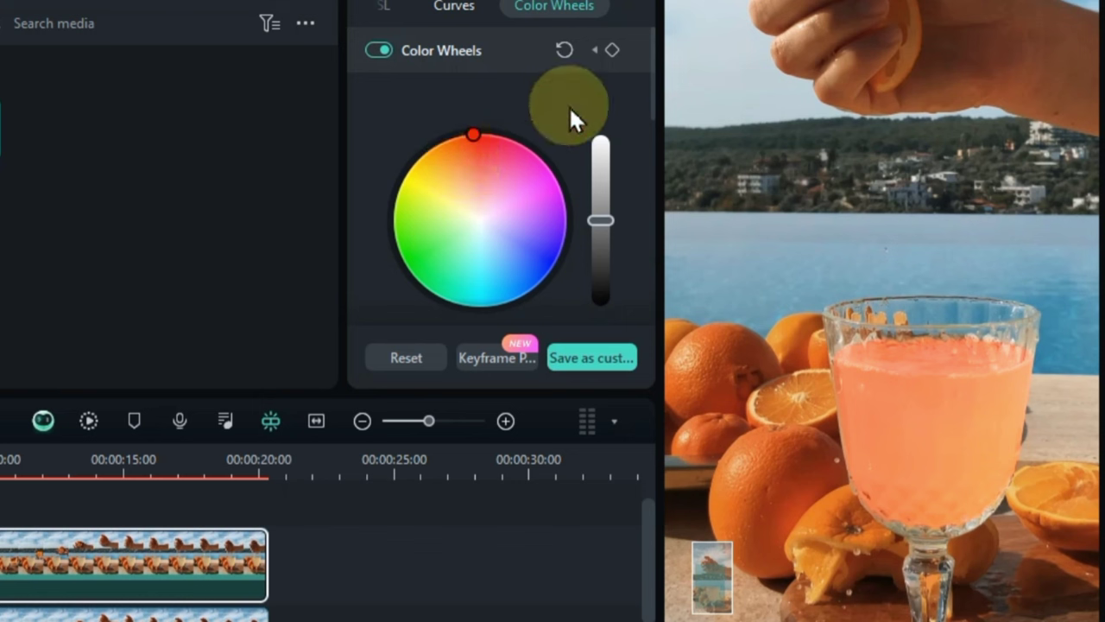
{"action": "left_click_drag", "start_coordinate": [652, 34], "coordinate": [653, 123]}
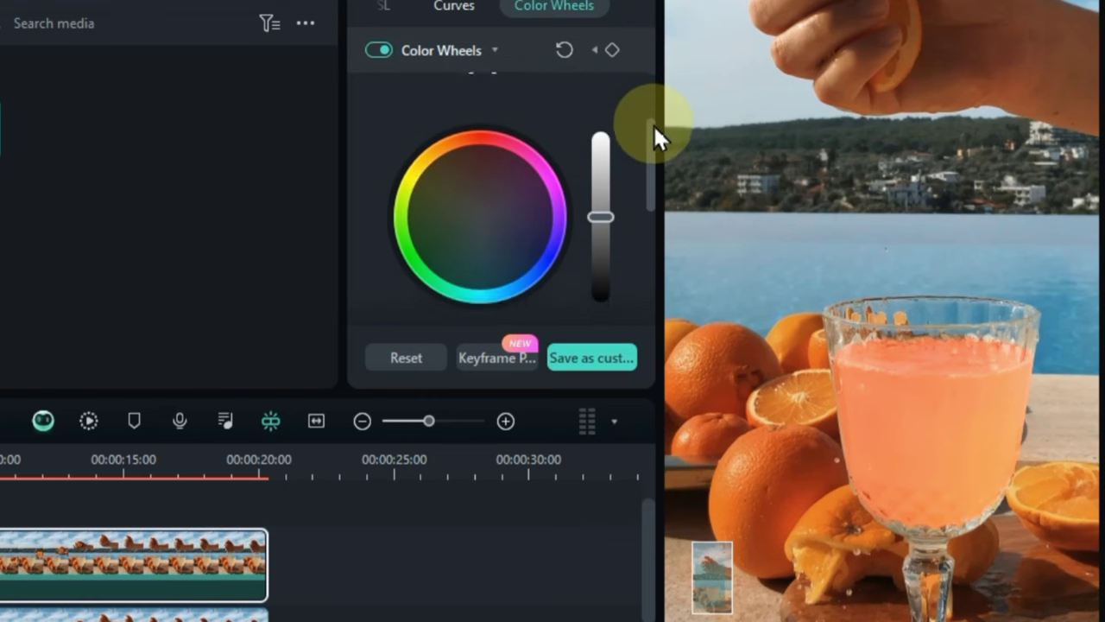
{"action": "left_click", "coordinate": [611, 50]}
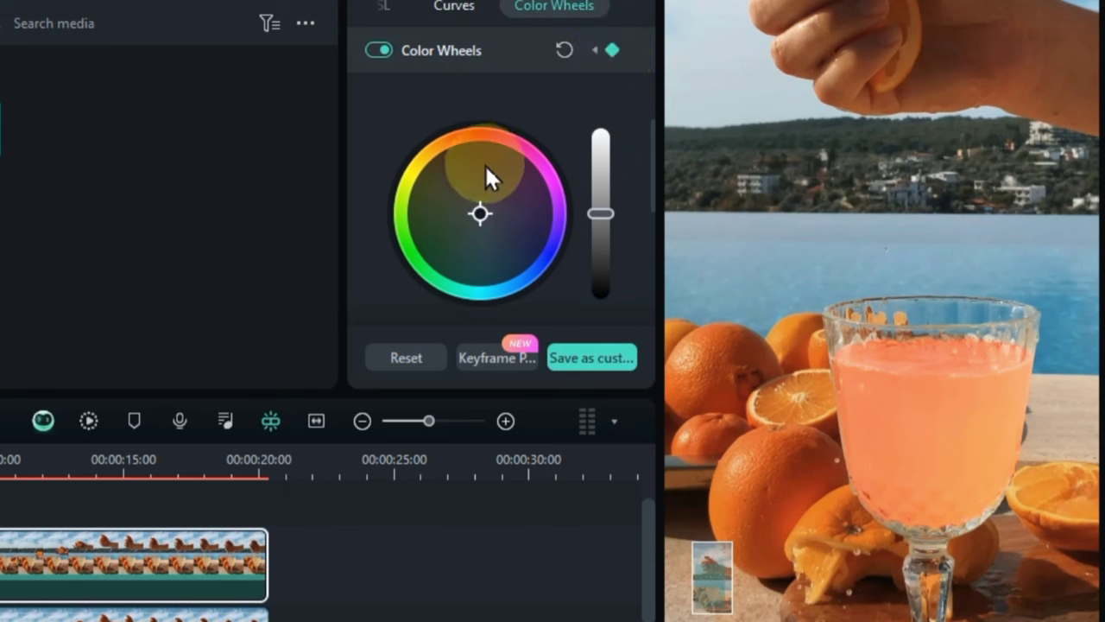
{"action": "left_click_drag", "start_coordinate": [480, 166], "coordinate": [476, 151]}
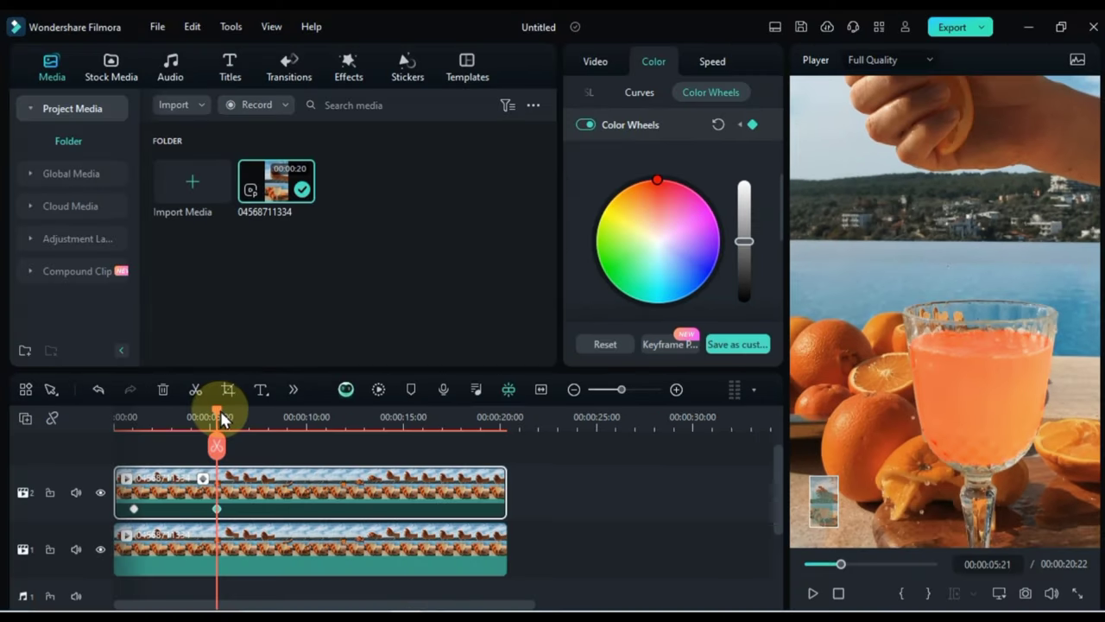
{"action": "left_click_drag", "start_coordinate": [223, 419], "coordinate": [93, 427]}
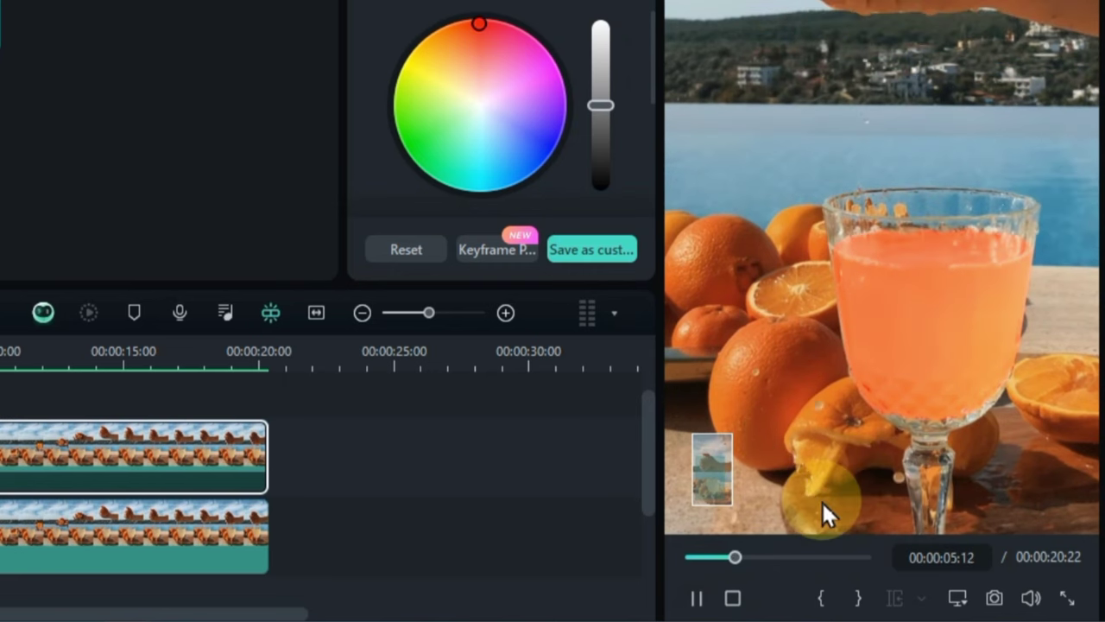
Pause playback and add a third Color Wheels keyframe at about 14 seconds.
{"action": "left_click", "coordinate": [695, 597]}
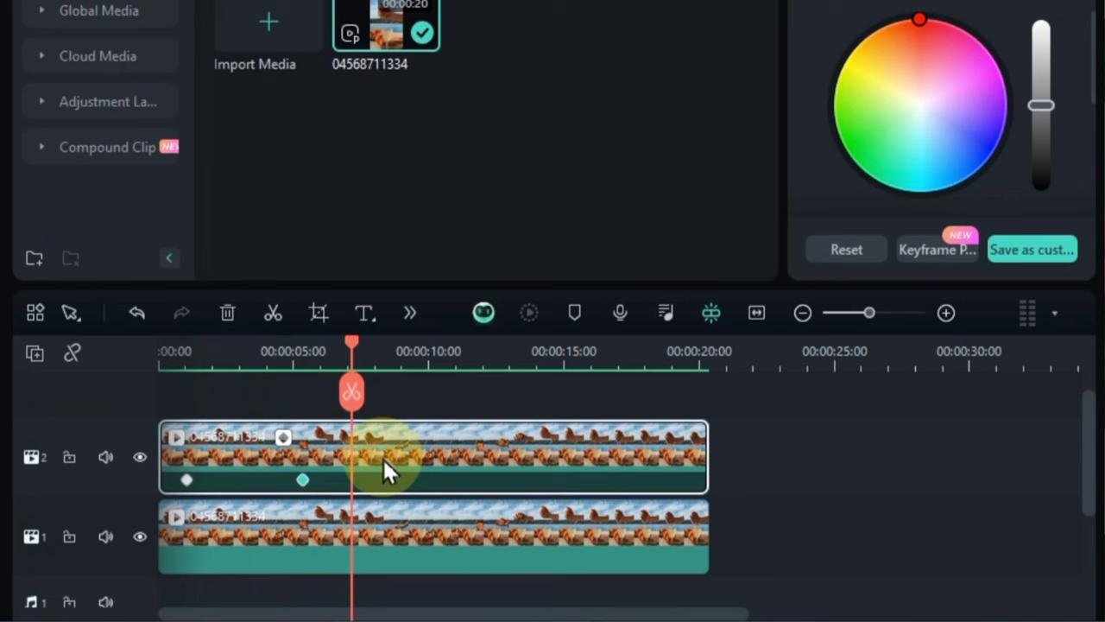
{"action": "left_click", "coordinate": [384, 460]}
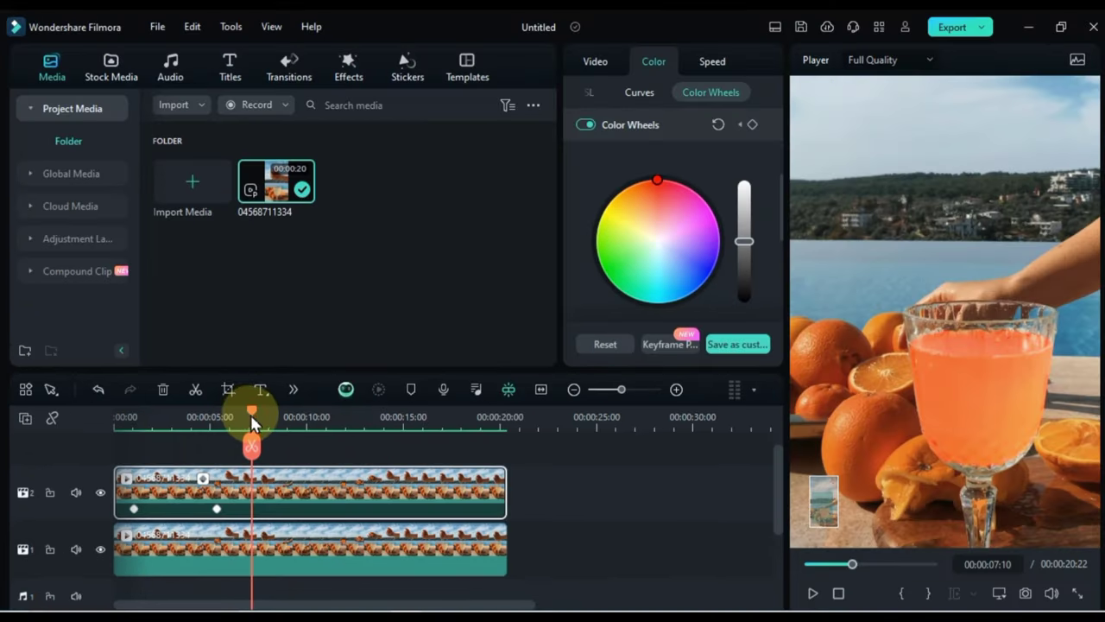
{"action": "left_click_drag", "start_coordinate": [251, 418], "coordinate": [396, 402]}
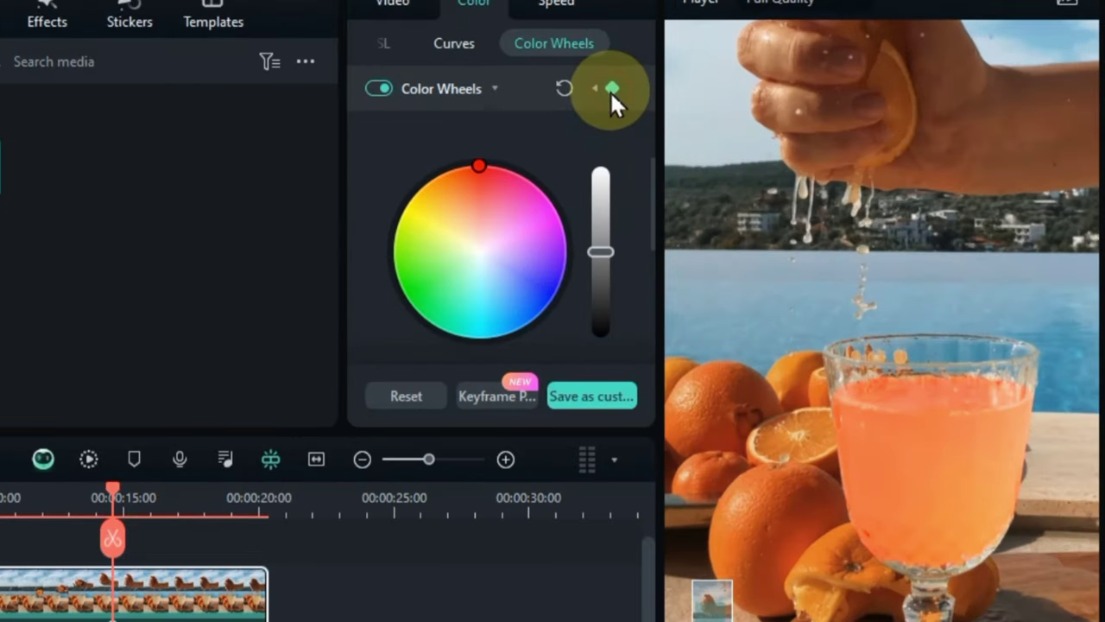
{"action": "left_click", "coordinate": [751, 124]}
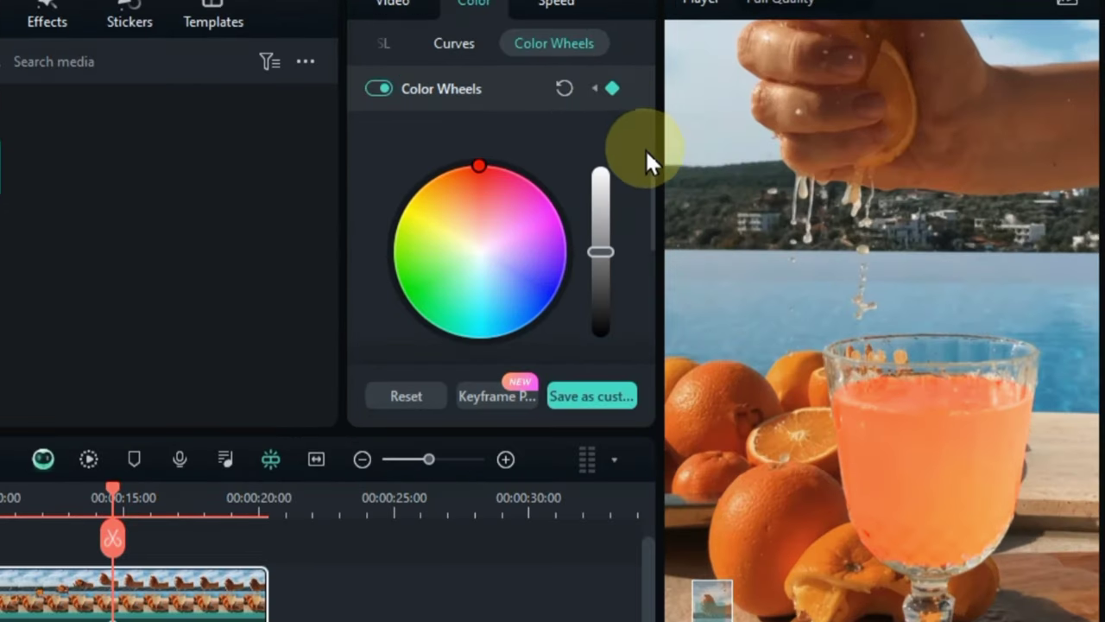
{"action": "left_click_drag", "start_coordinate": [652, 175], "coordinate": [658, 261]}
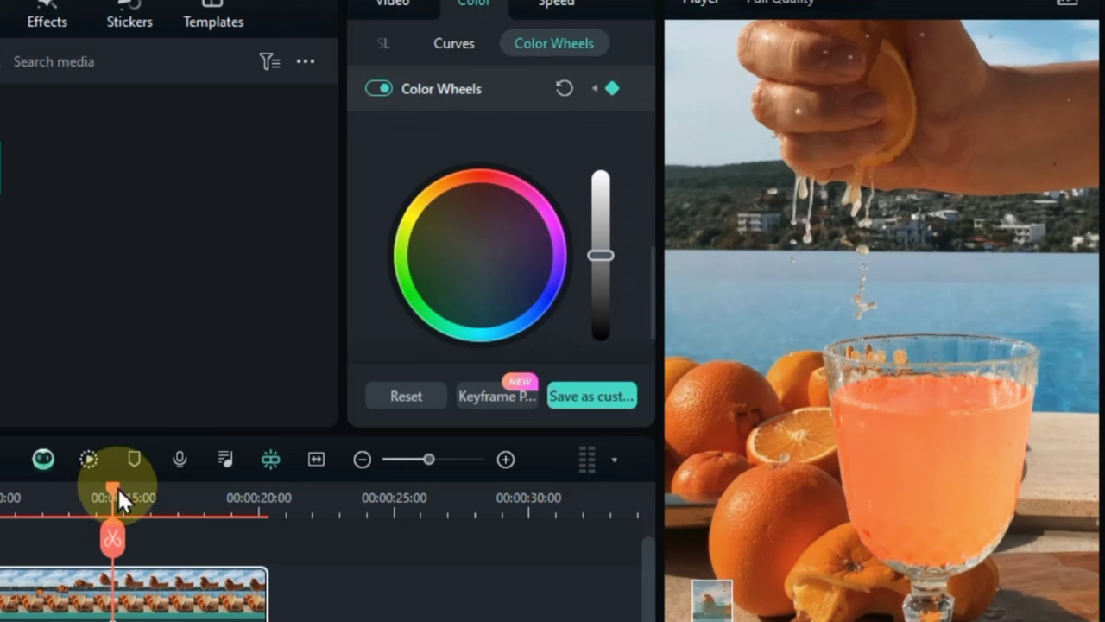
{"action": "left_click_drag", "start_coordinate": [119, 498], "coordinate": [248, 489]}
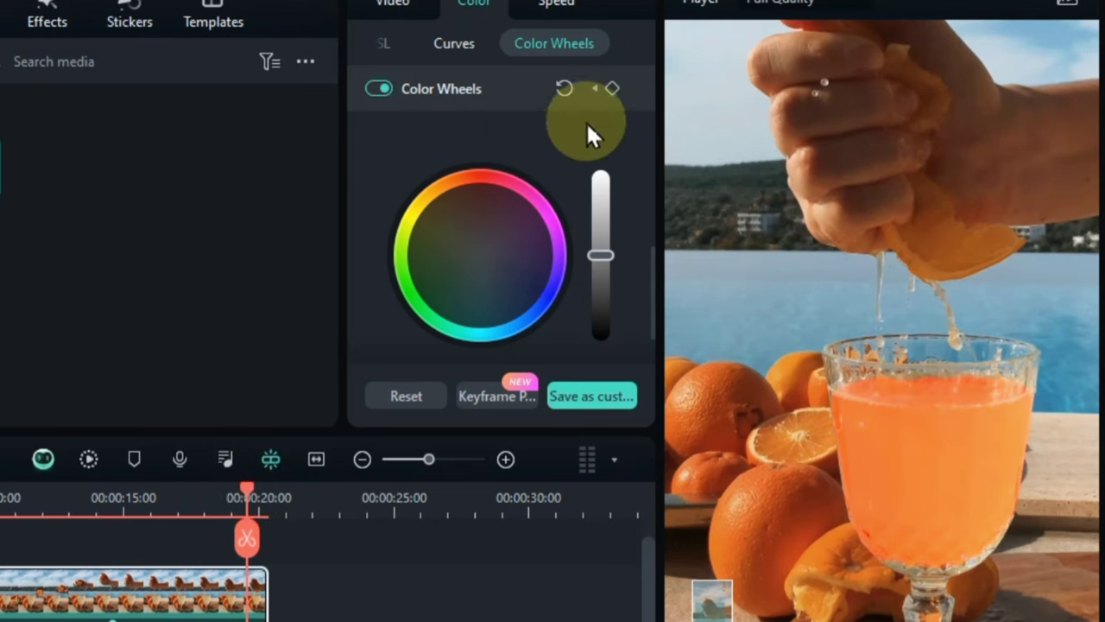
Add a final colour-wheel keyframe near the clip end that turns the juice bright yellow-orange, then rewind.
{"action": "left_click", "coordinate": [612, 87]}
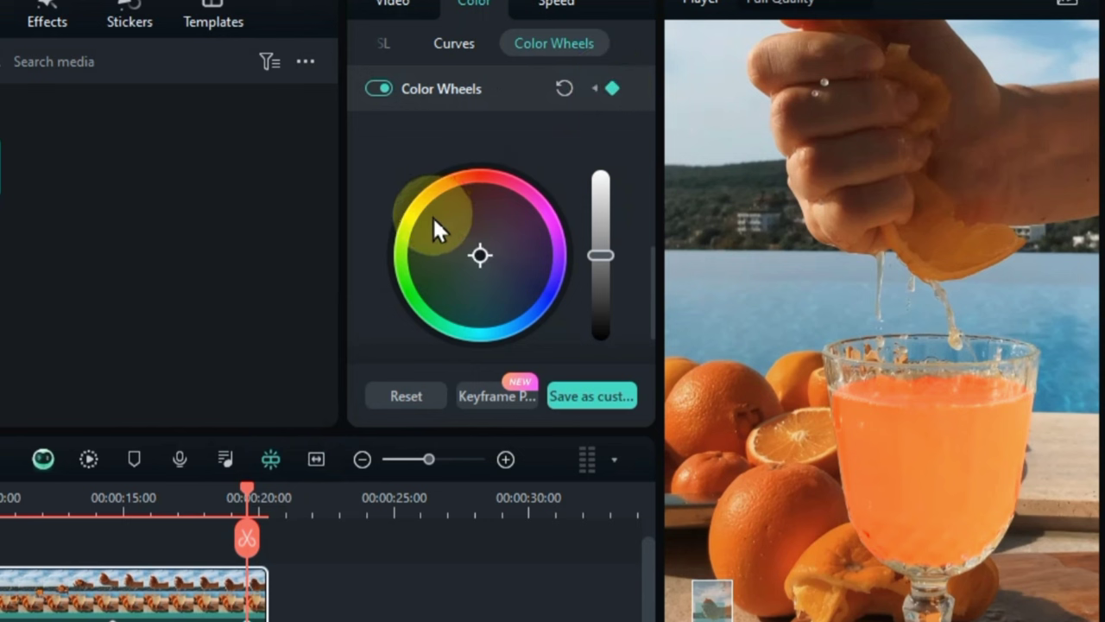
{"action": "left_click_drag", "start_coordinate": [433, 218], "coordinate": [427, 215]}
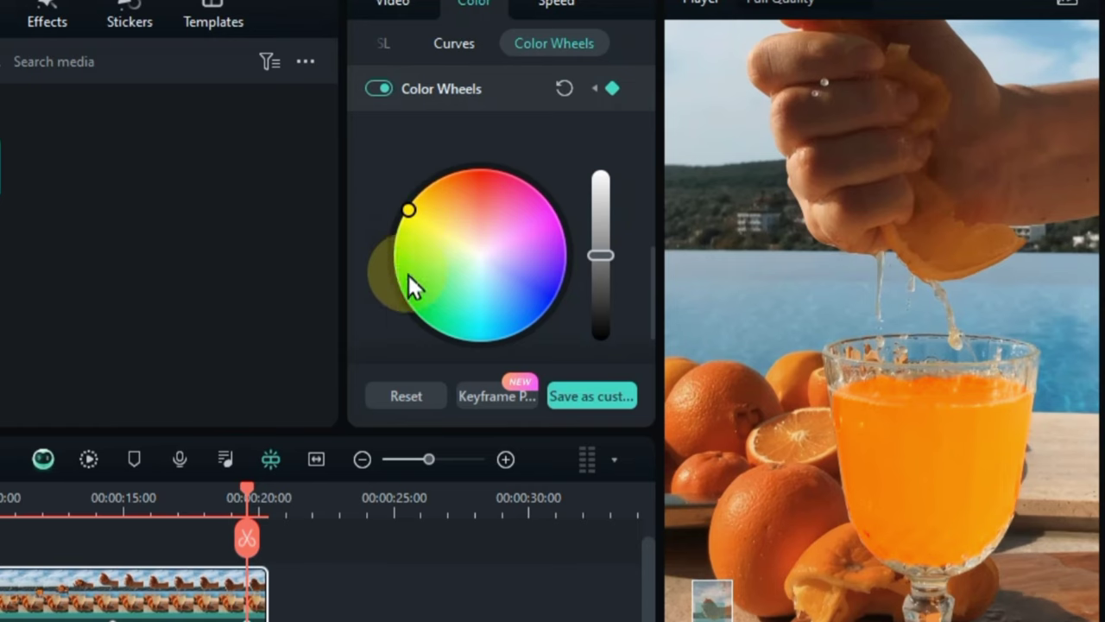
{"action": "left_click_drag", "start_coordinate": [246, 498], "coordinate": [0, 510]}
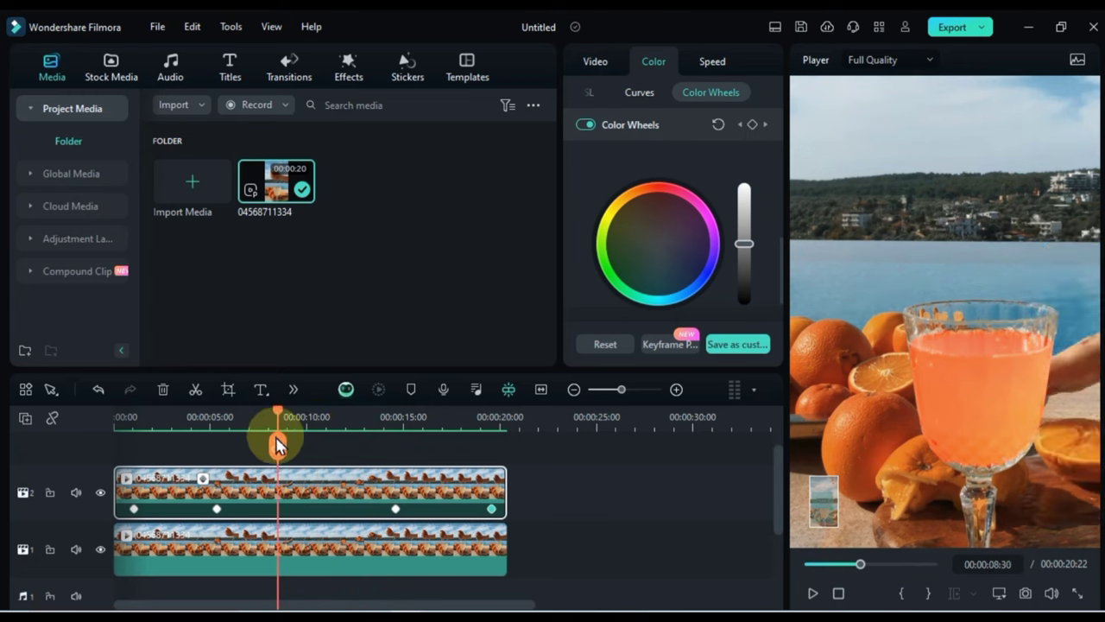
{"action": "left_click_drag", "start_coordinate": [277, 445], "coordinate": [99, 473]}
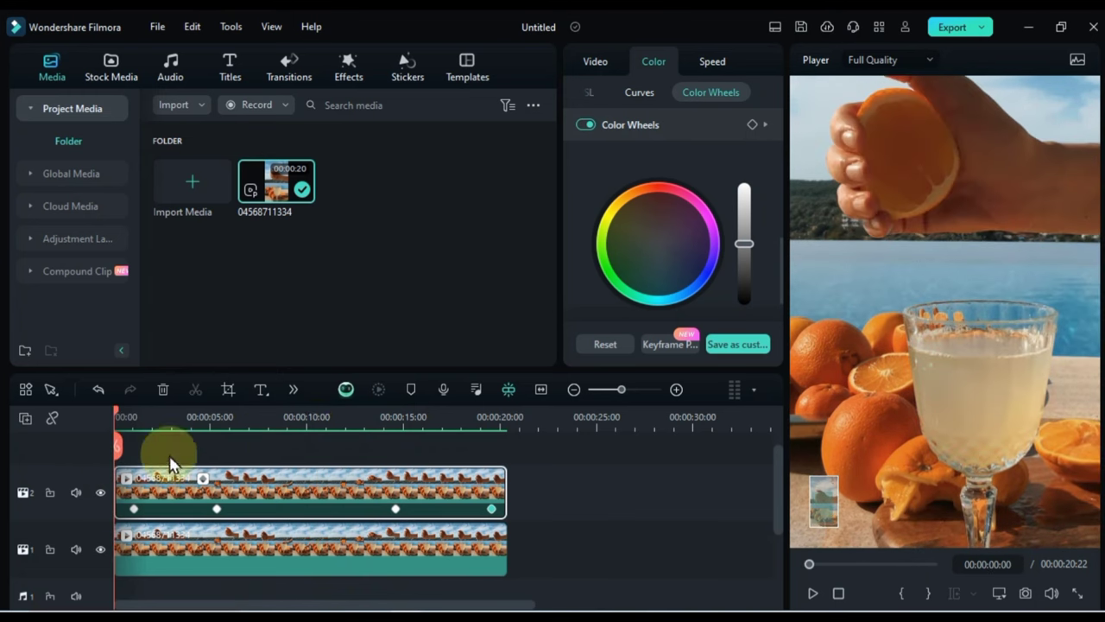
Play the clip to preview the juice's colour animation.
{"action": "left_click", "coordinate": [814, 594]}
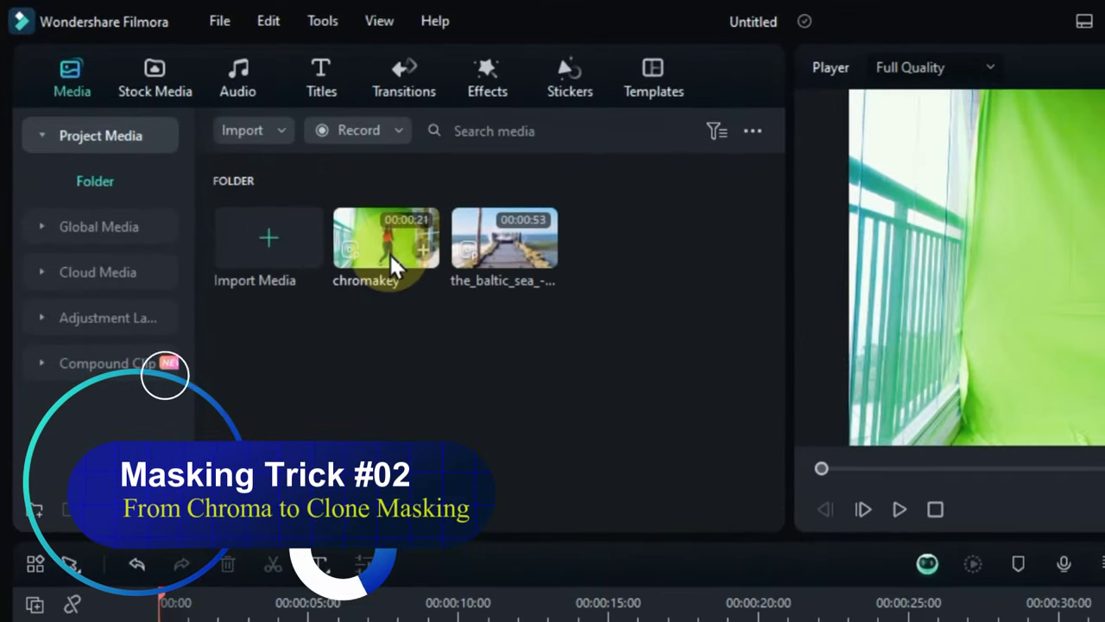
Add the chromakey dancer clip to the timeline, preview it, and move it up to track 2.
{"action": "left_click_drag", "start_coordinate": [390, 255], "coordinate": [168, 621]}
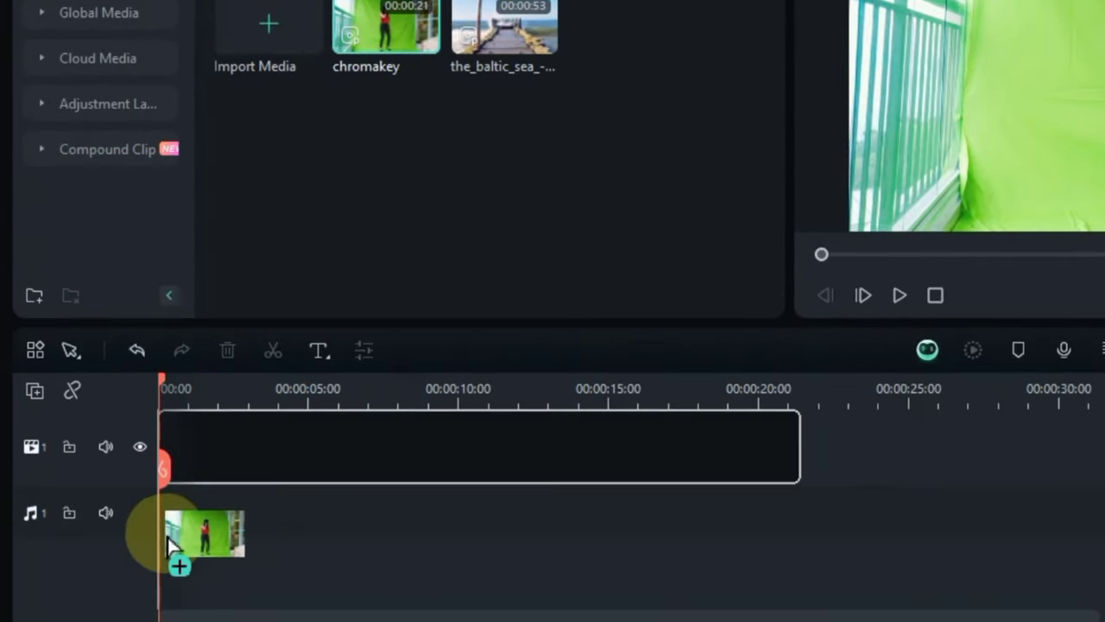
{"action": "left_click_drag", "start_coordinate": [170, 542], "coordinate": [173, 535]}
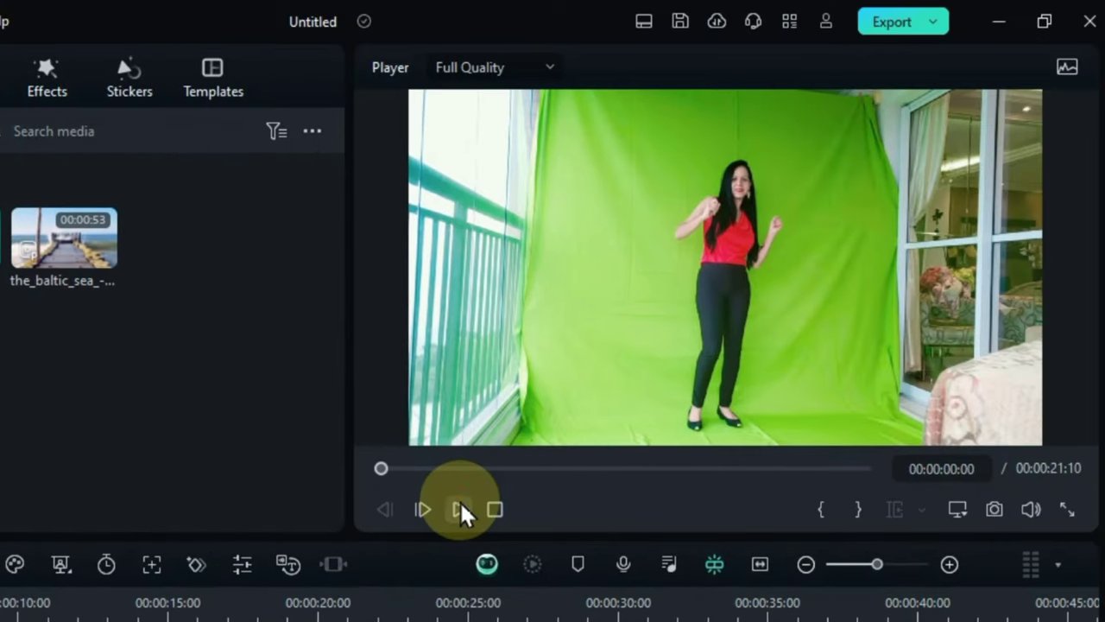
{"action": "left_click", "coordinate": [898, 295]}
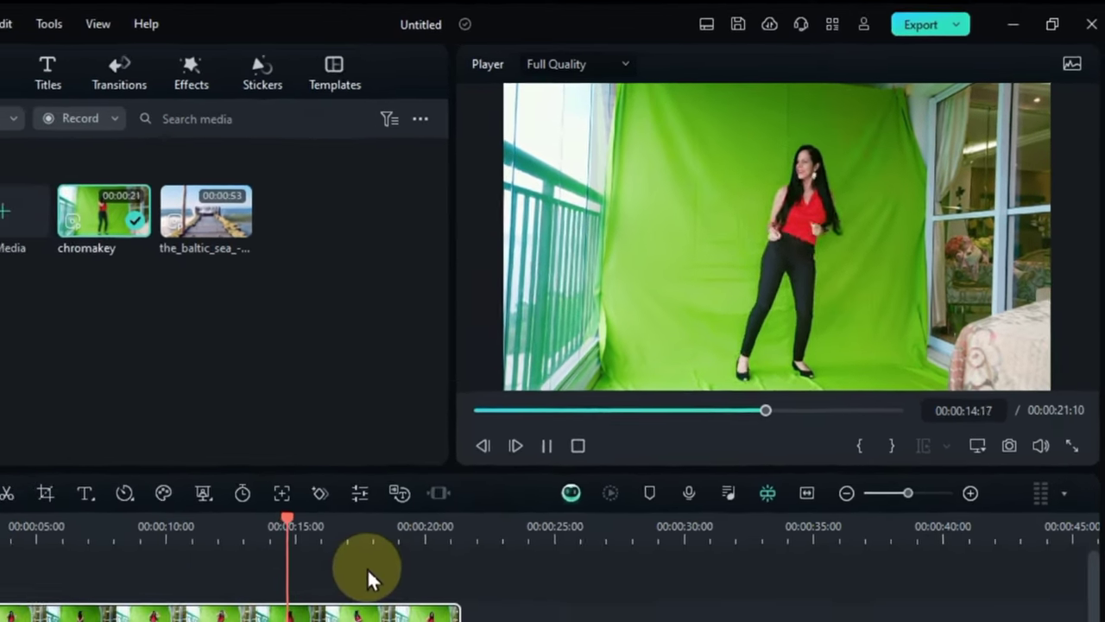
{"action": "key", "text": "space"}
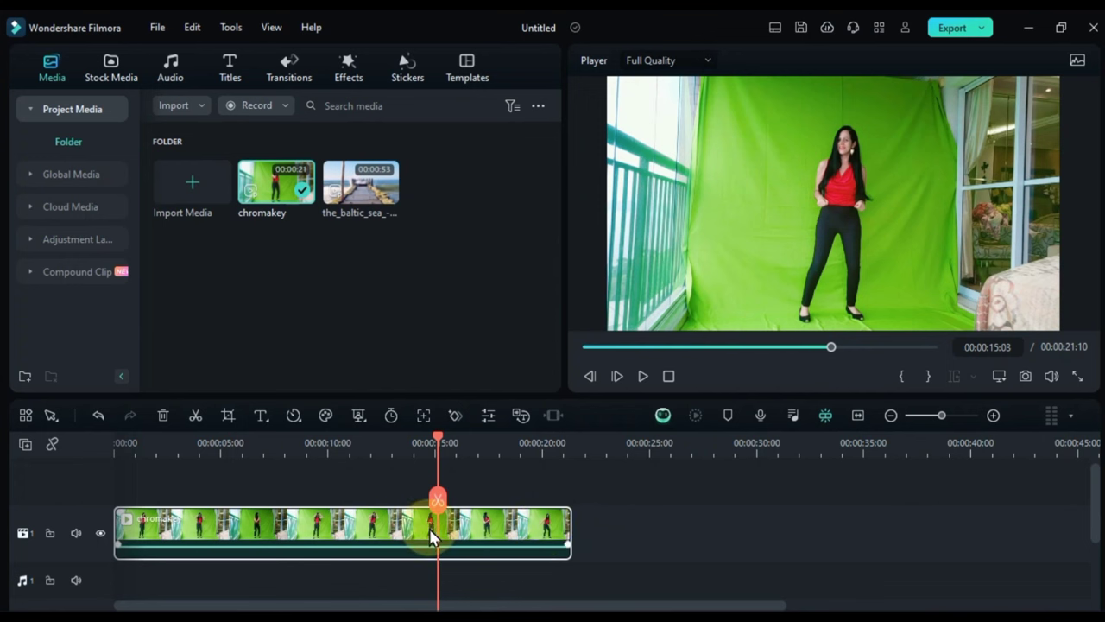
{"action": "left_click_drag", "start_coordinate": [463, 525], "coordinate": [403, 510]}
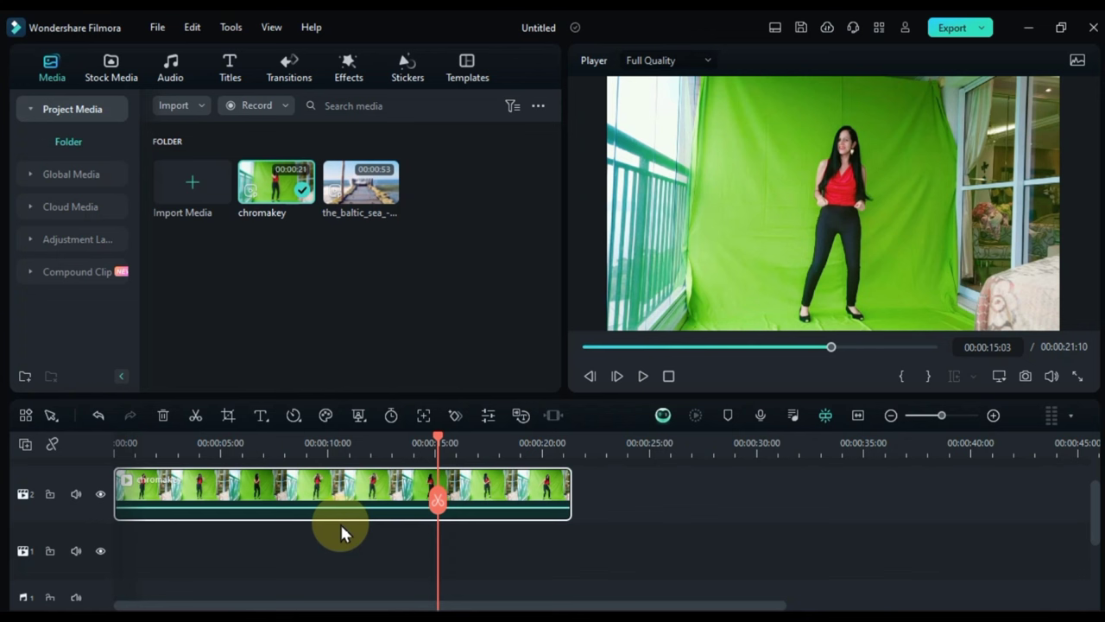
Place the Baltic sea footage on track 1, preview it with the dancer track hidden, then unhide the dancer track.
{"action": "left_click", "coordinate": [274, 550]}
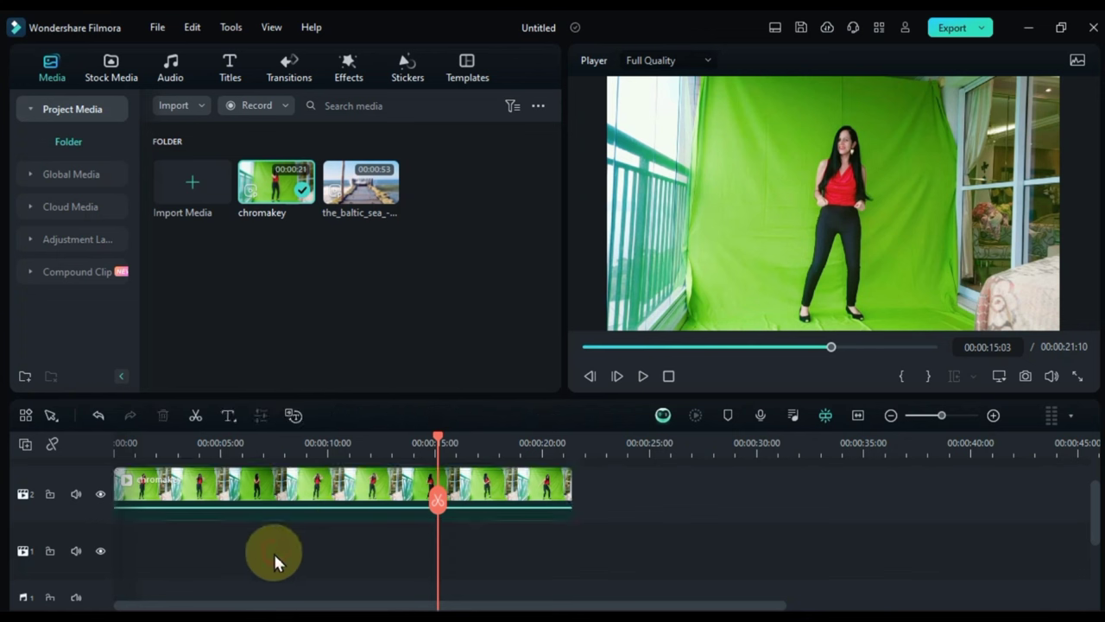
{"action": "left_click_drag", "start_coordinate": [359, 194], "coordinate": [104, 554]}
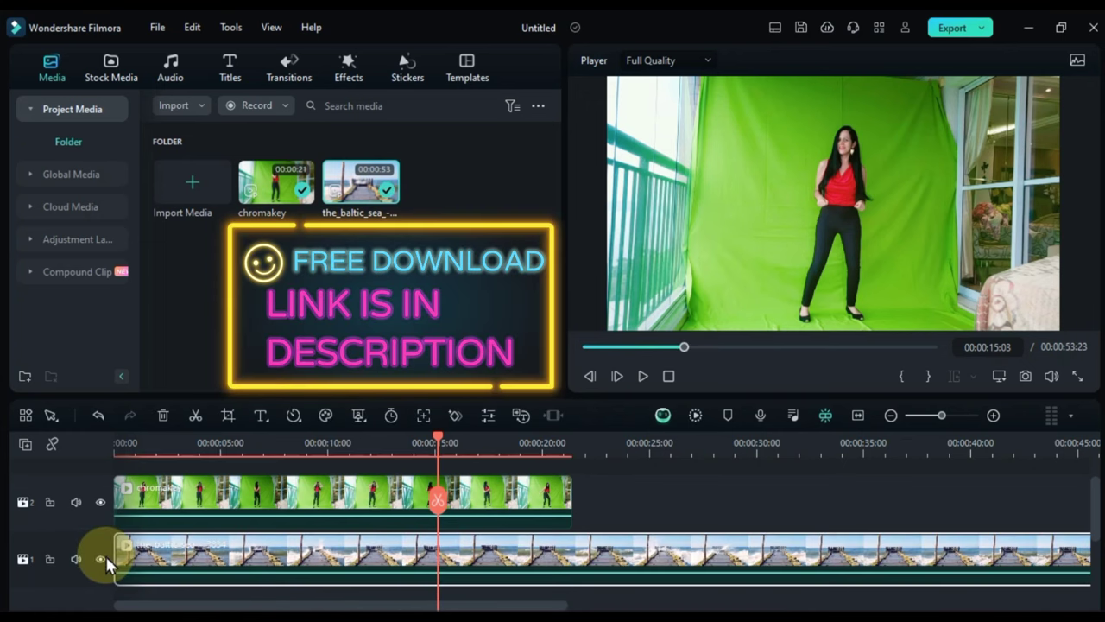
{"action": "left_click", "coordinate": [101, 502]}
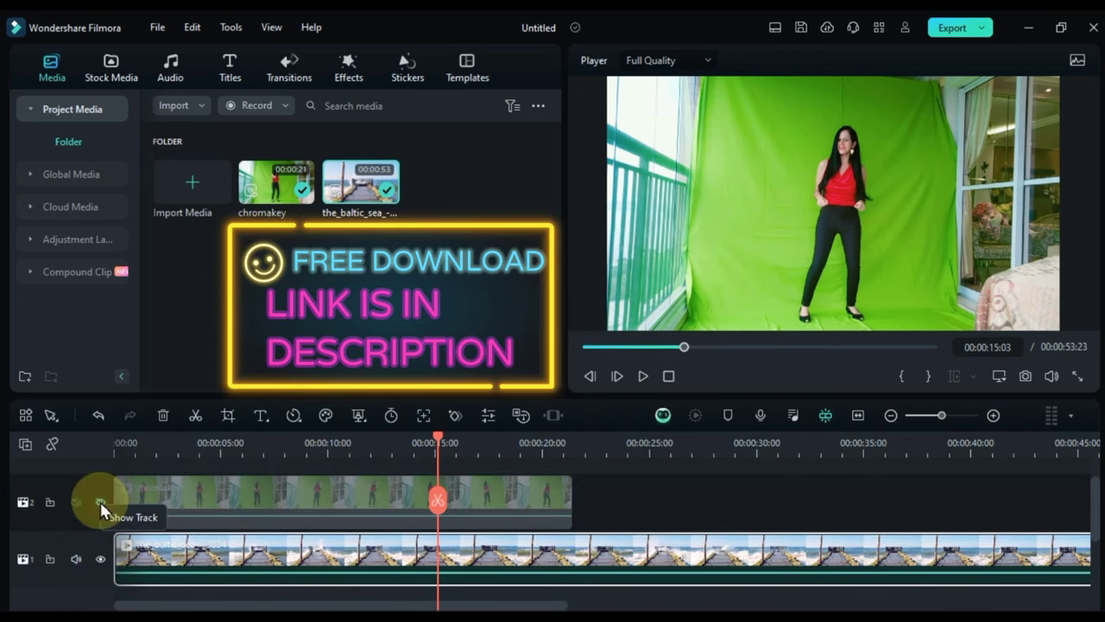
{"action": "left_click_drag", "start_coordinate": [449, 451], "coordinate": [92, 506]}
{"action": "key", "text": "space"}
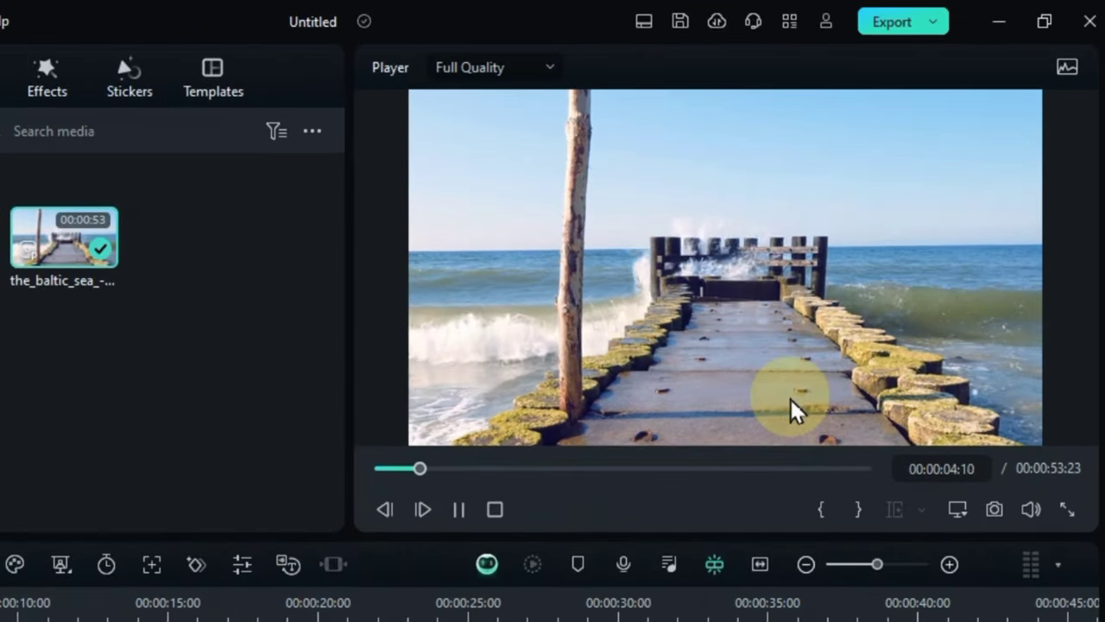
{"action": "left_click", "coordinate": [458, 509]}
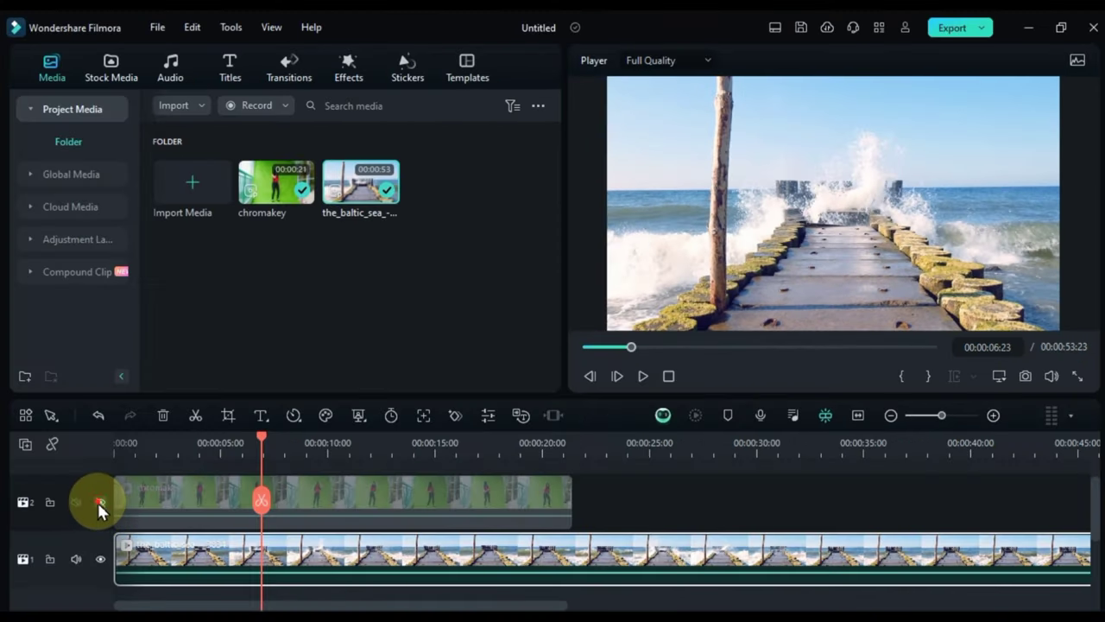
{"action": "left_click", "coordinate": [100, 505]}
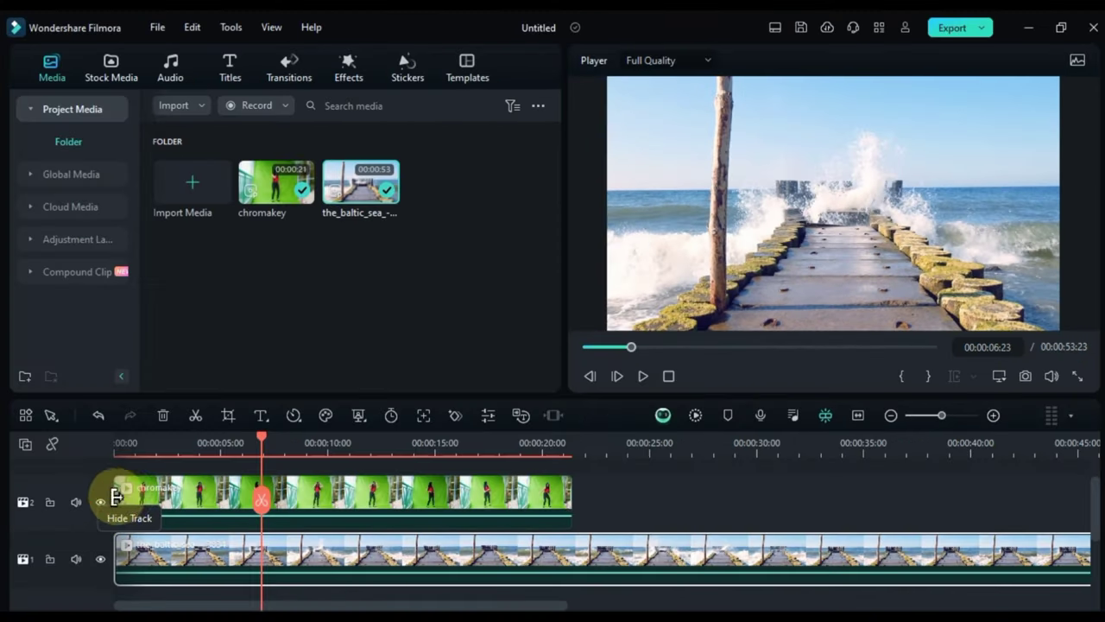
Switch on Chroma Key for the dancer clip to drop the green screen, then scrub through to check it.
{"action": "left_click", "coordinate": [204, 499]}
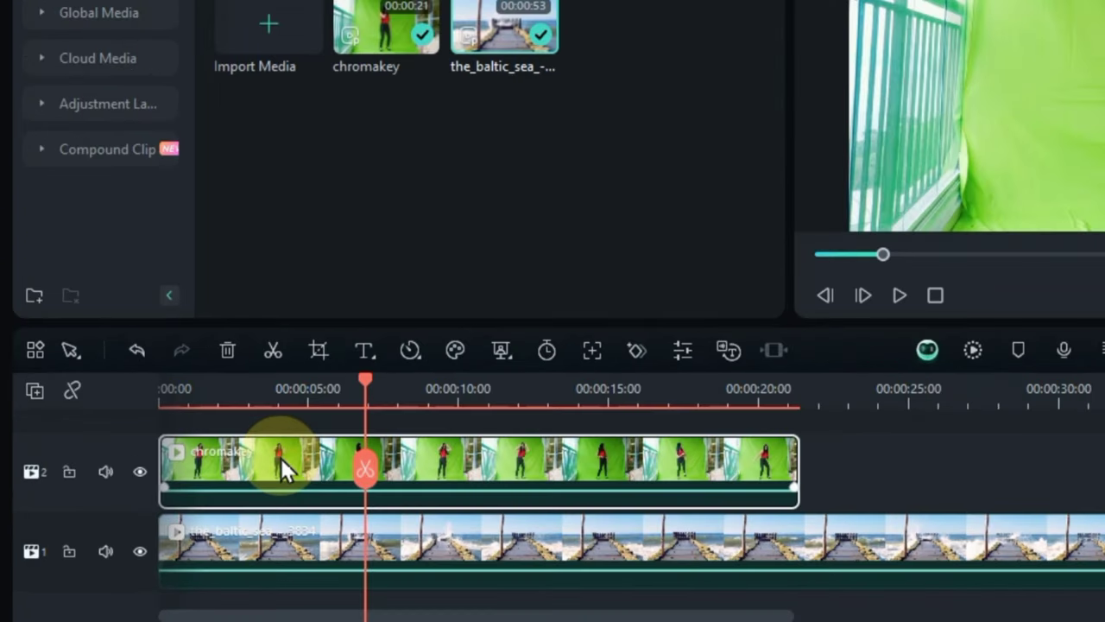
{"action": "left_click", "coordinate": [494, 362]}
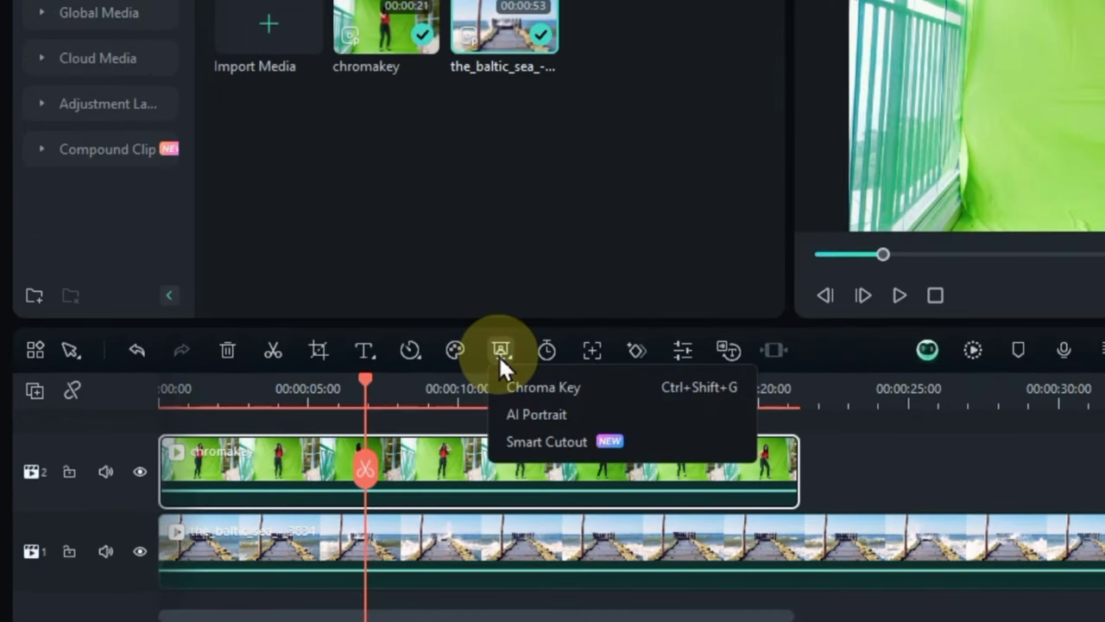
{"action": "left_click", "coordinate": [567, 394]}
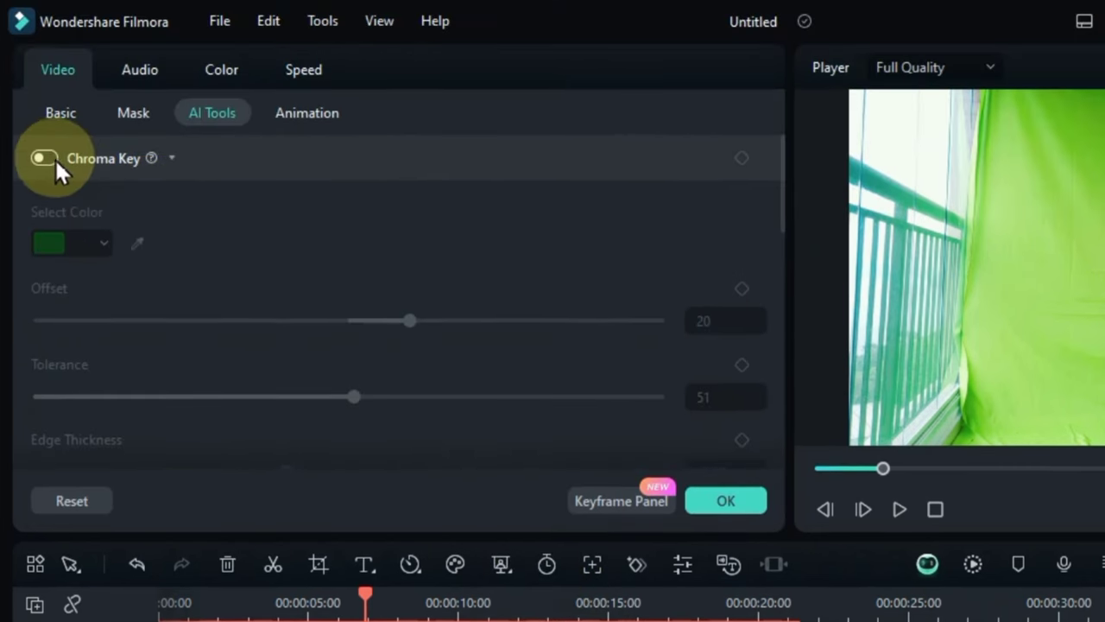
{"action": "left_click", "coordinate": [45, 158]}
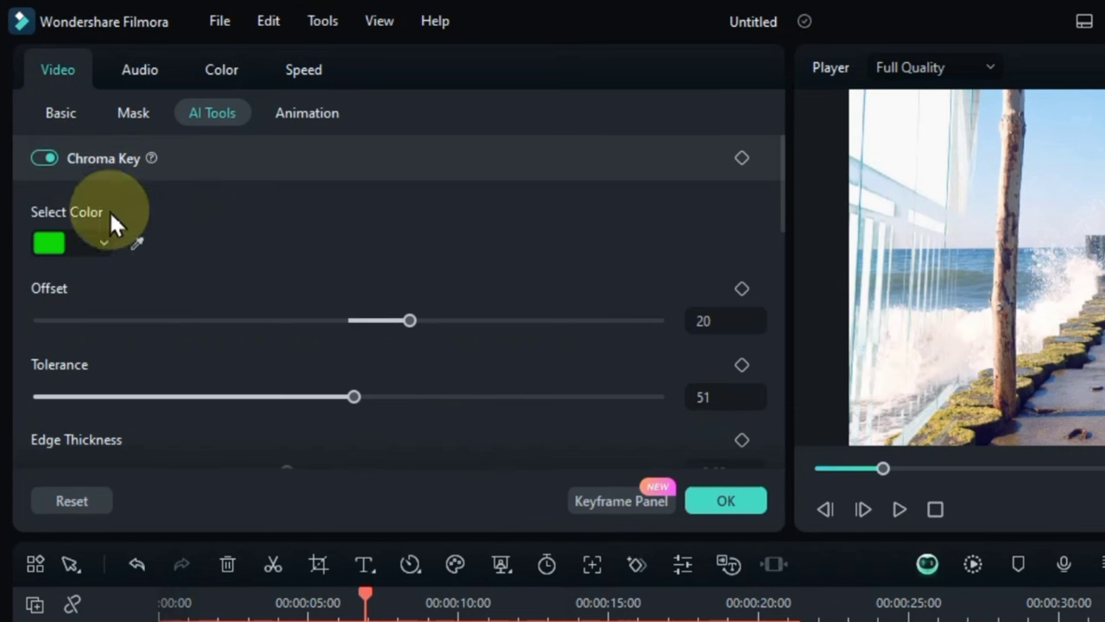
{"action": "left_click_drag", "start_coordinate": [365, 594], "coordinate": [476, 606]}
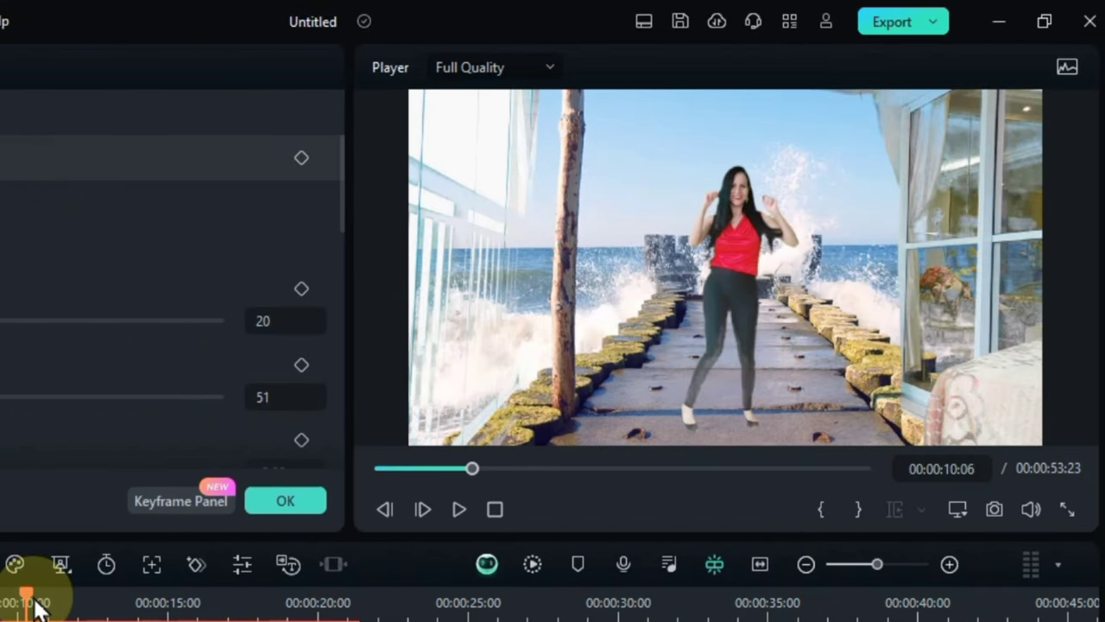
{"action": "left_click_drag", "start_coordinate": [34, 609], "coordinate": [0, 607]}
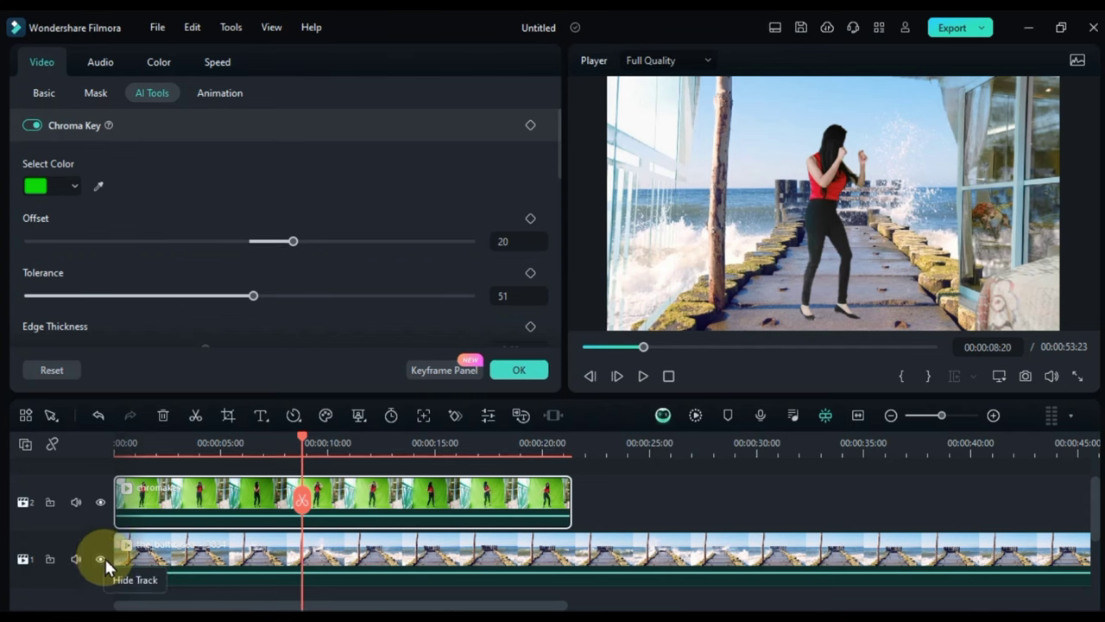
Hide the pier background track and choose Draw Mask for the dancer clip.
{"action": "left_click", "coordinate": [102, 558]}
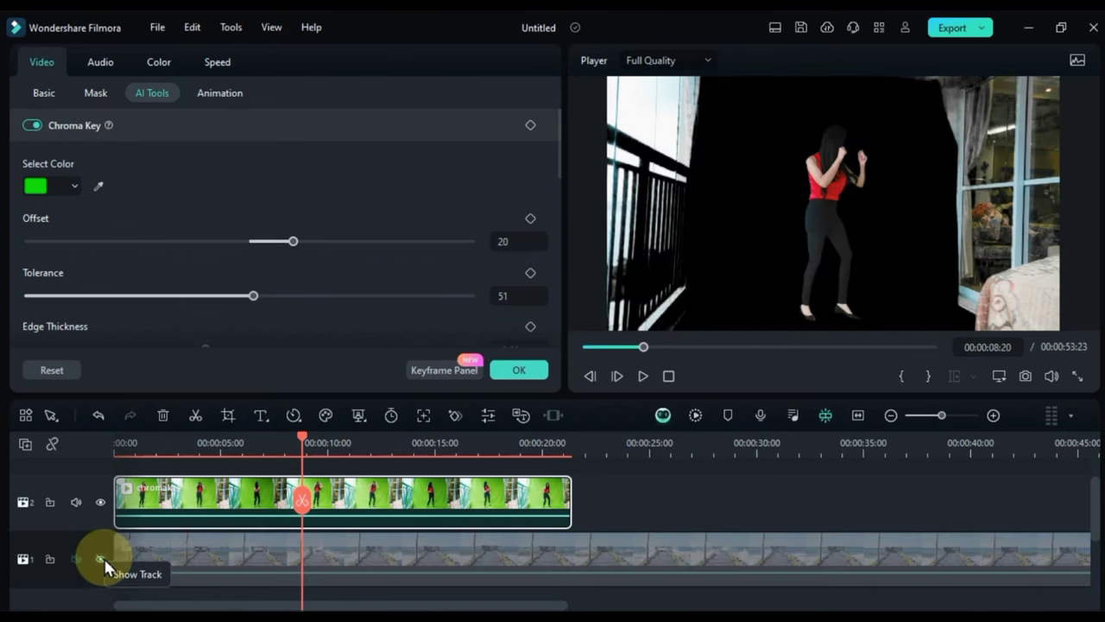
{"action": "left_click_drag", "start_coordinate": [301, 439], "coordinate": [301, 468]}
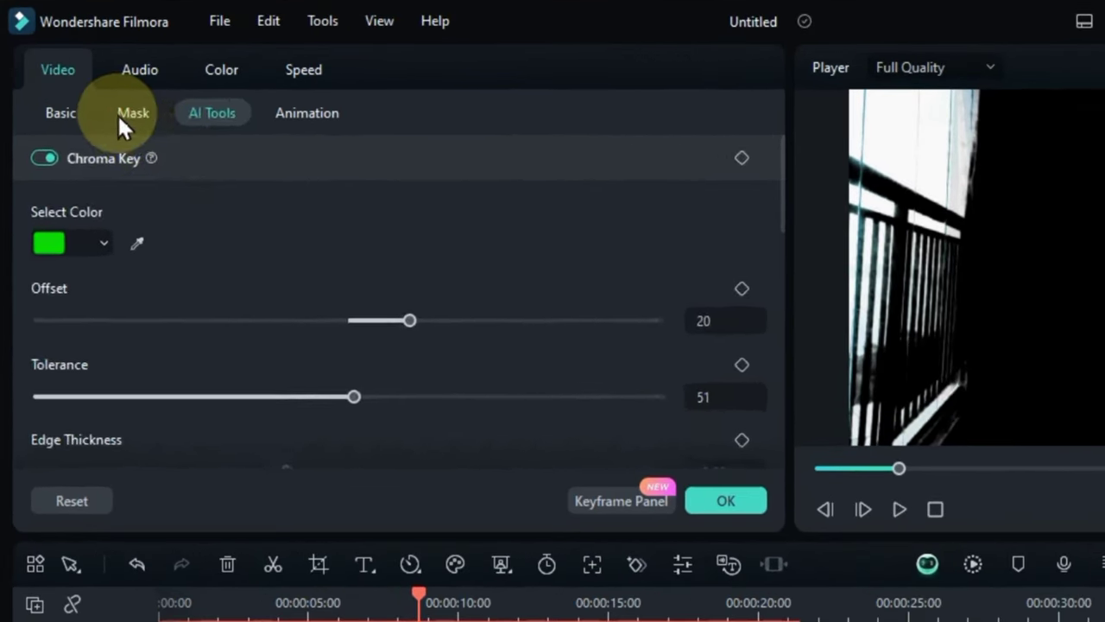
{"action": "left_click", "coordinate": [95, 93]}
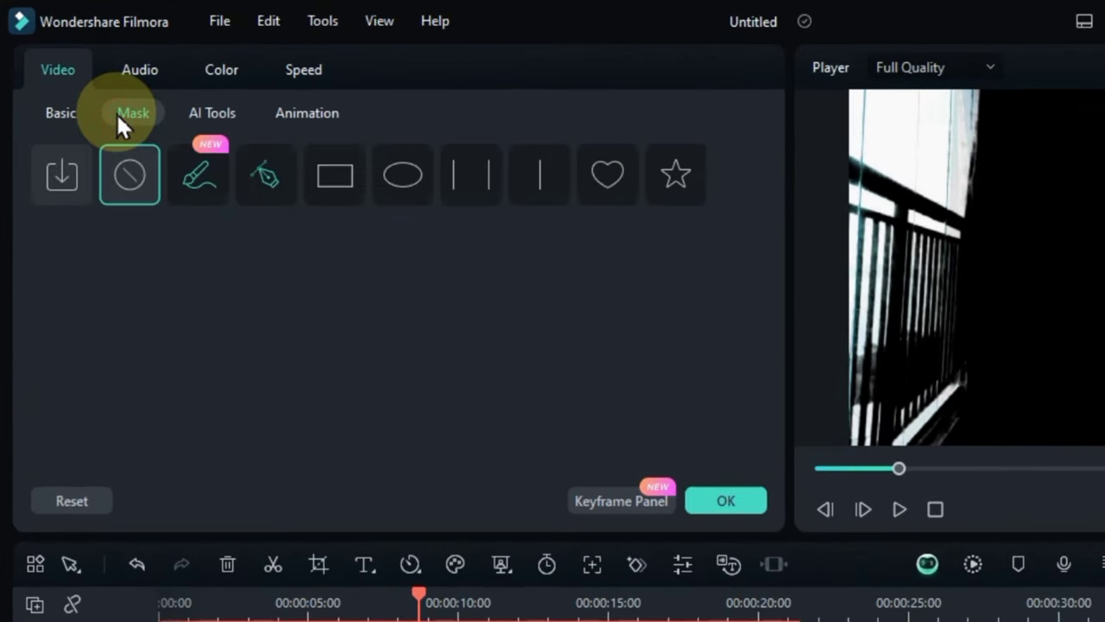
{"action": "left_click", "coordinate": [262, 176]}
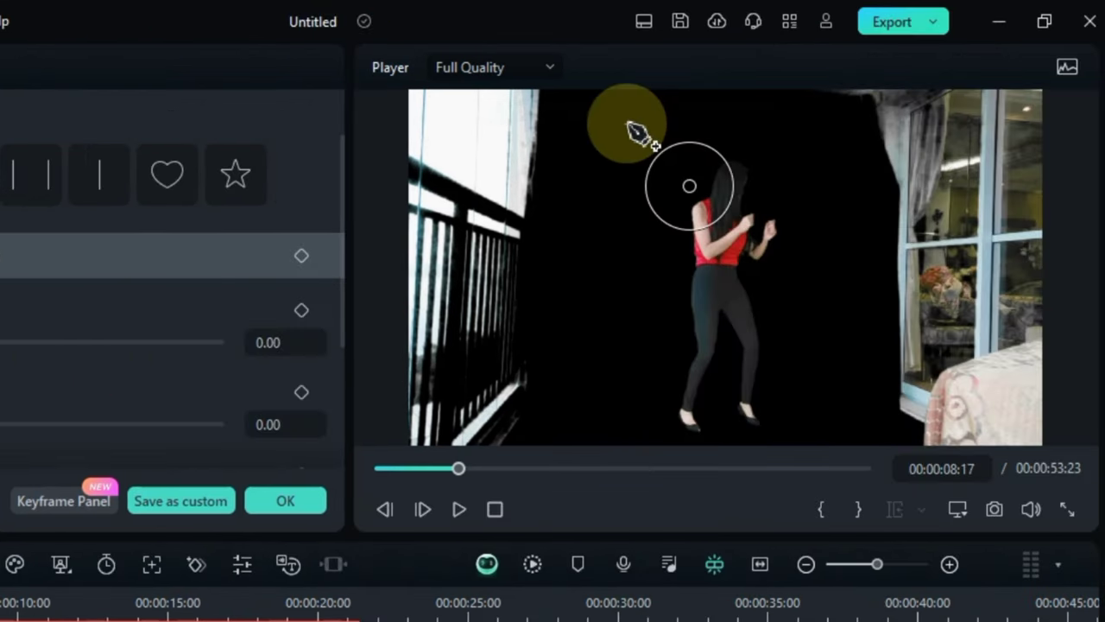
Draw a closed mask outline around the dancer, across the top, down the right, along the bottom and up the left.
{"action": "left_click", "coordinate": [626, 122]}
{"action": "left_click", "coordinate": [670, 117]}
{"action": "left_click", "coordinate": [709, 118]}
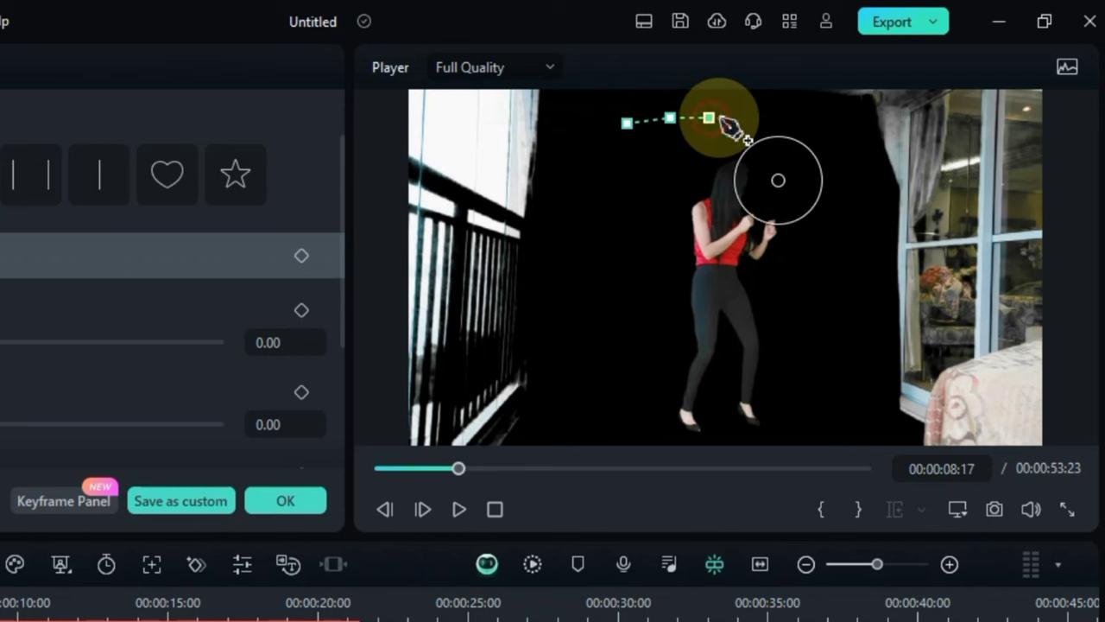
{"action": "left_click", "coordinate": [760, 123]}
{"action": "left_click", "coordinate": [800, 141]}
{"action": "left_click", "coordinate": [817, 172]}
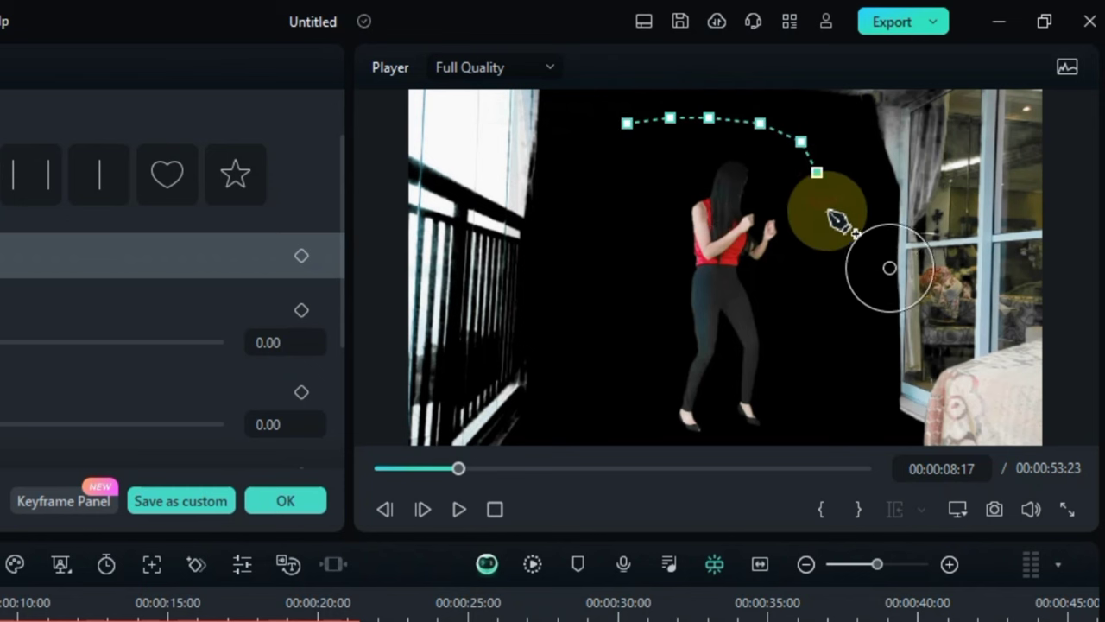
{"action": "left_click", "coordinate": [842, 340]}
{"action": "left_click", "coordinate": [841, 402]}
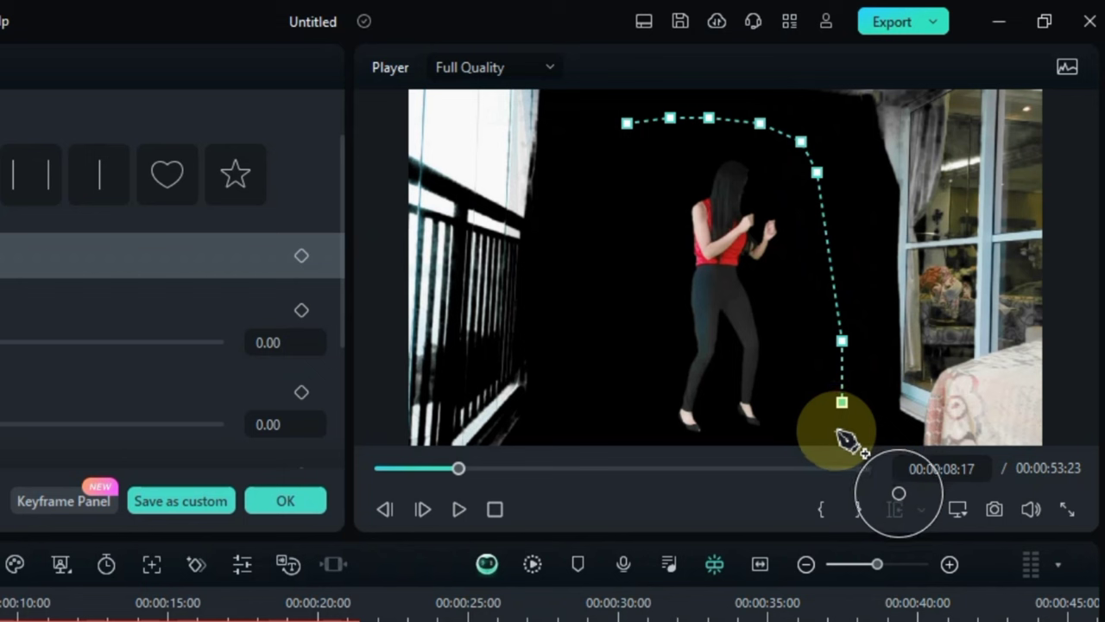
{"action": "left_click", "coordinate": [836, 441]}
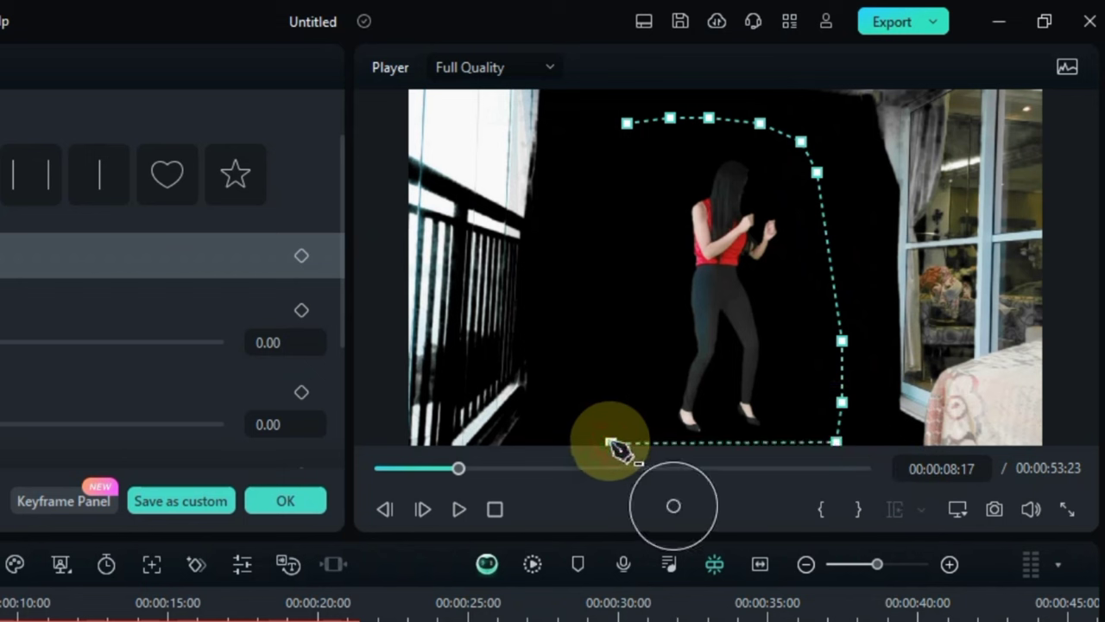
{"action": "left_click", "coordinate": [610, 441]}
{"action": "left_click", "coordinate": [606, 276]}
{"action": "left_click", "coordinate": [602, 174]}
{"action": "left_click", "coordinate": [627, 122]}
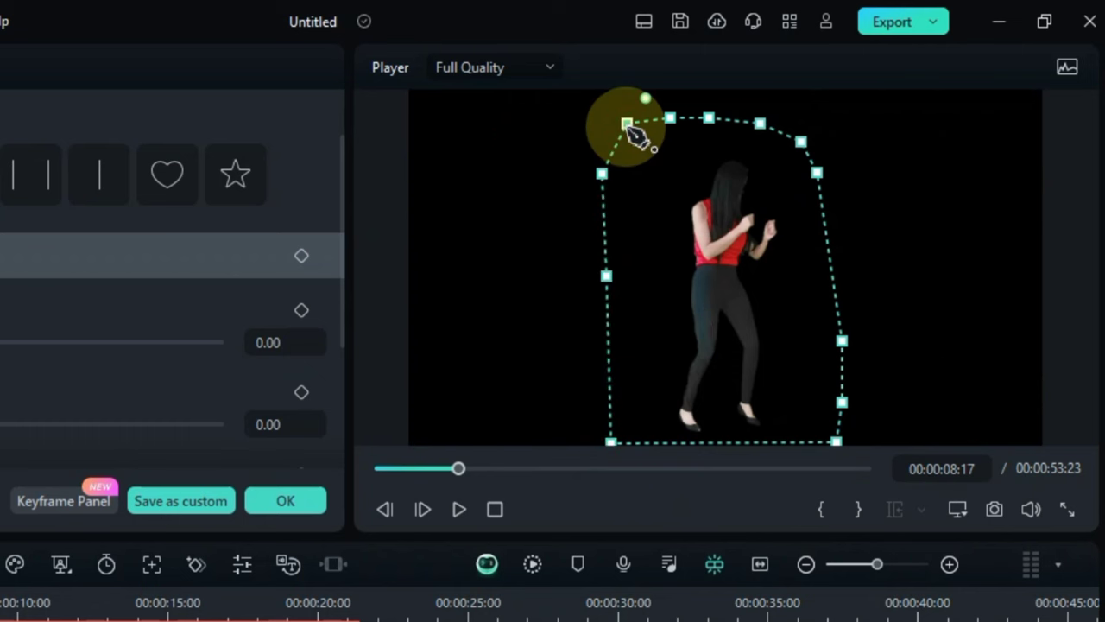
{"action": "left_click", "coordinate": [523, 278]}
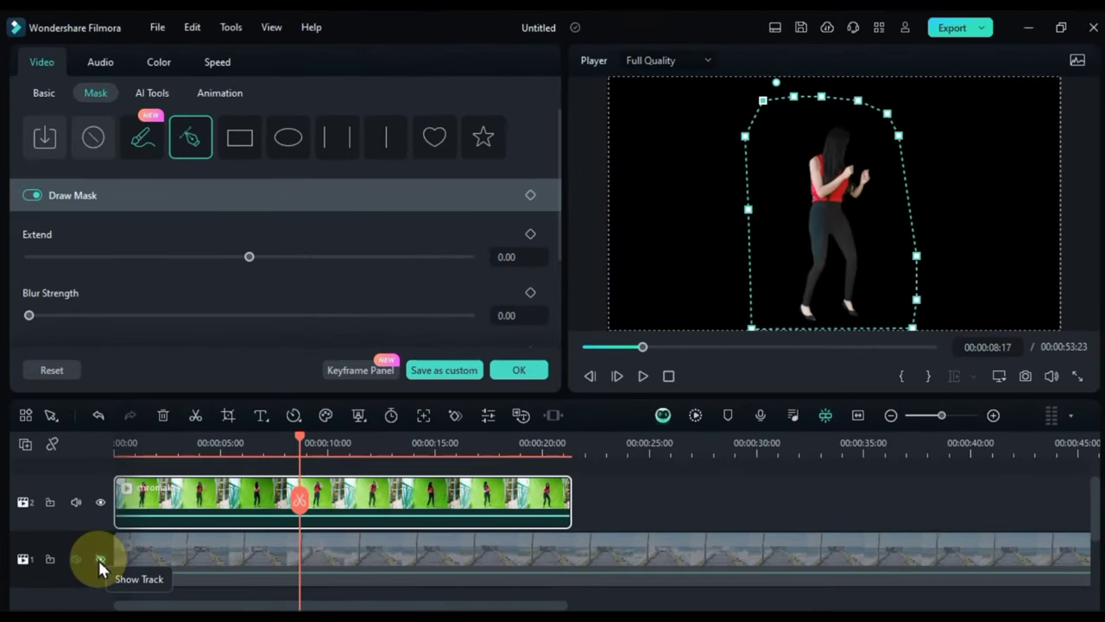
Show the pier track again and play back the masked dancer over the pier.
{"action": "left_click", "coordinate": [99, 560]}
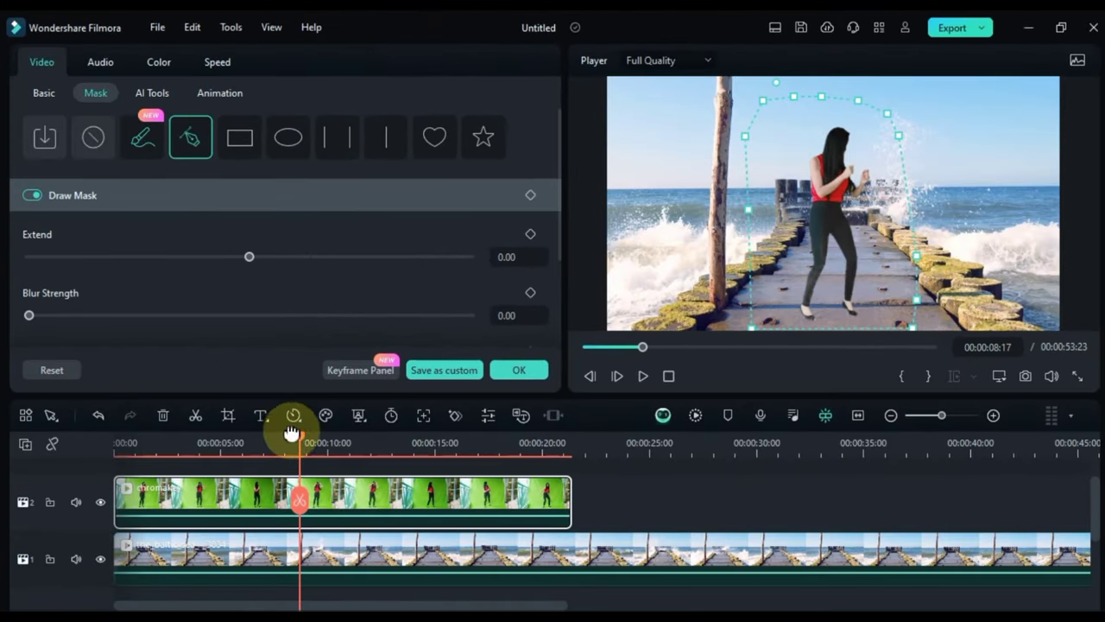
{"action": "left_click", "coordinate": [286, 441]}
{"action": "left_click_drag", "start_coordinate": [285, 441], "coordinate": [84, 469]}
{"action": "key", "text": "space"}
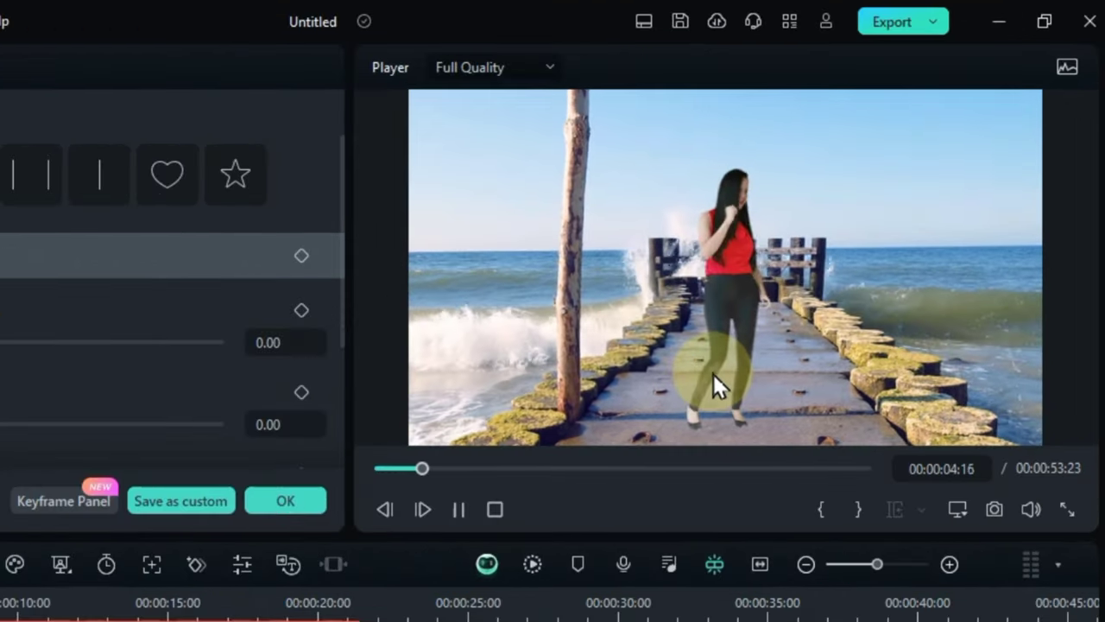
{"action": "key", "text": "space"}
{"action": "left_click", "coordinate": [209, 442]}
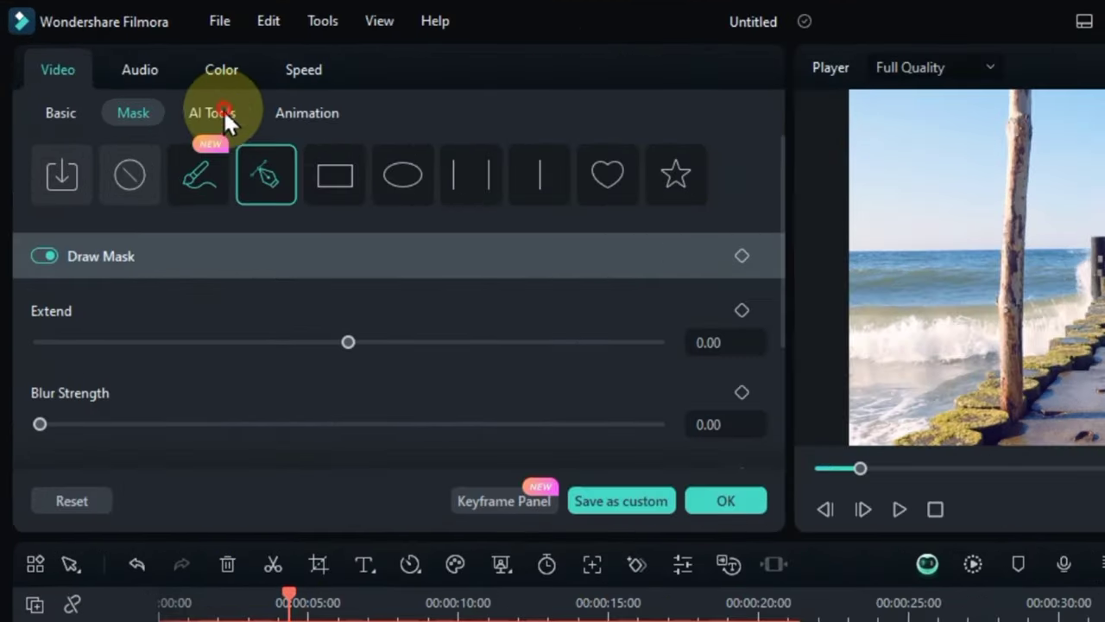
{"action": "left_click", "coordinate": [223, 112]}
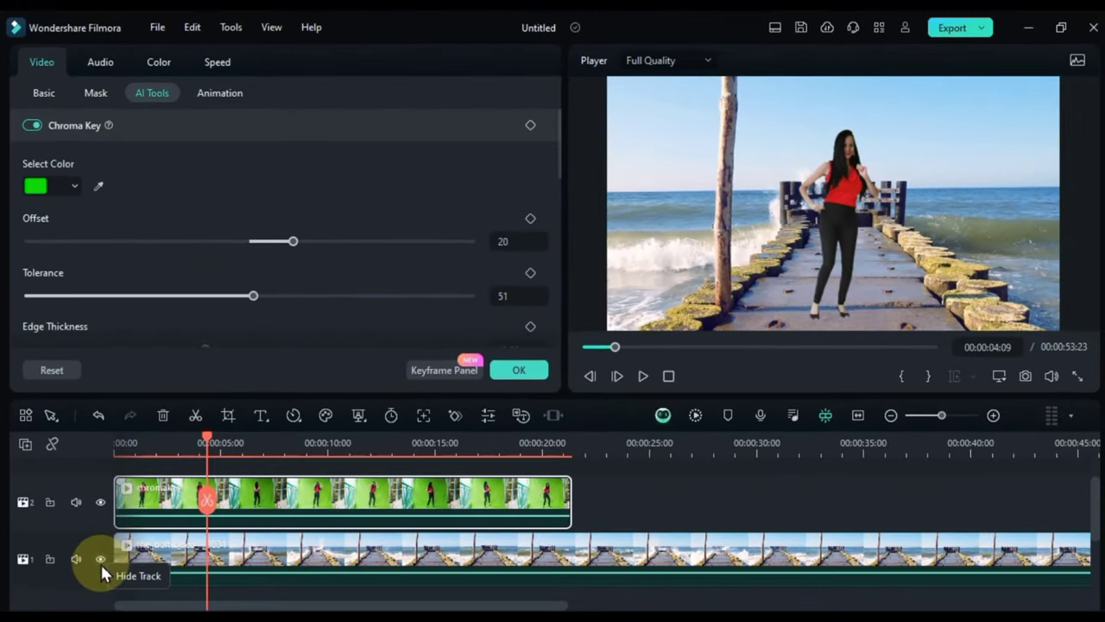
Hide the pier track, raise the key Tolerance to 51 and lower Edge Thickness to -1.00.
{"action": "left_click", "coordinate": [107, 594]}
{"action": "left_click_drag", "start_coordinate": [210, 432], "coordinate": [190, 447]}
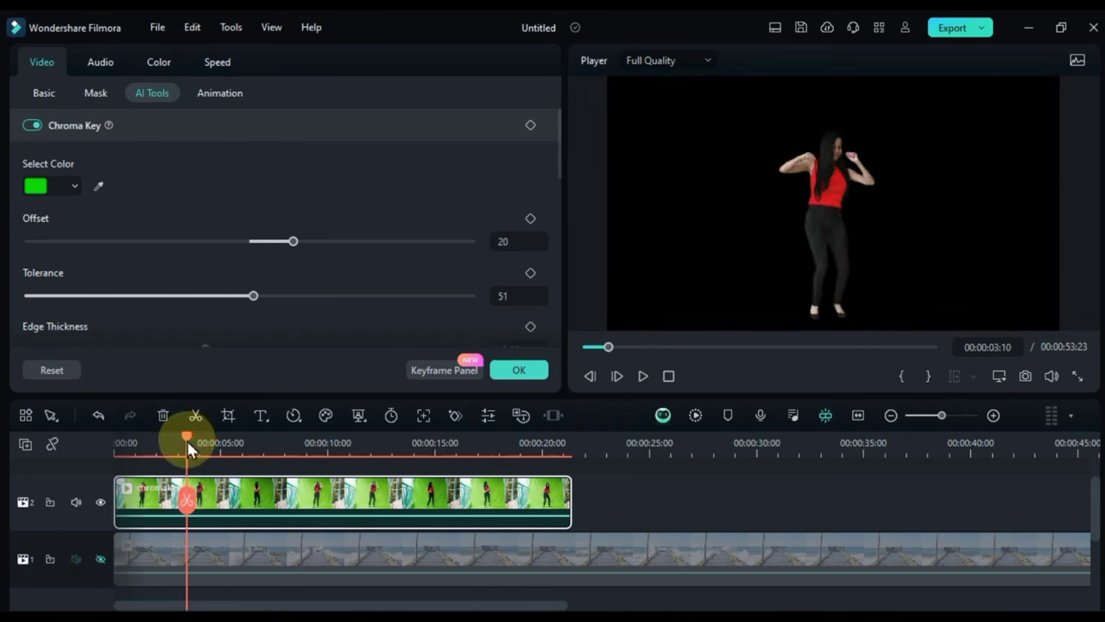
{"action": "scroll", "coordinate": [260, 254], "scroll_direction": "down", "scroll_amount": 1}
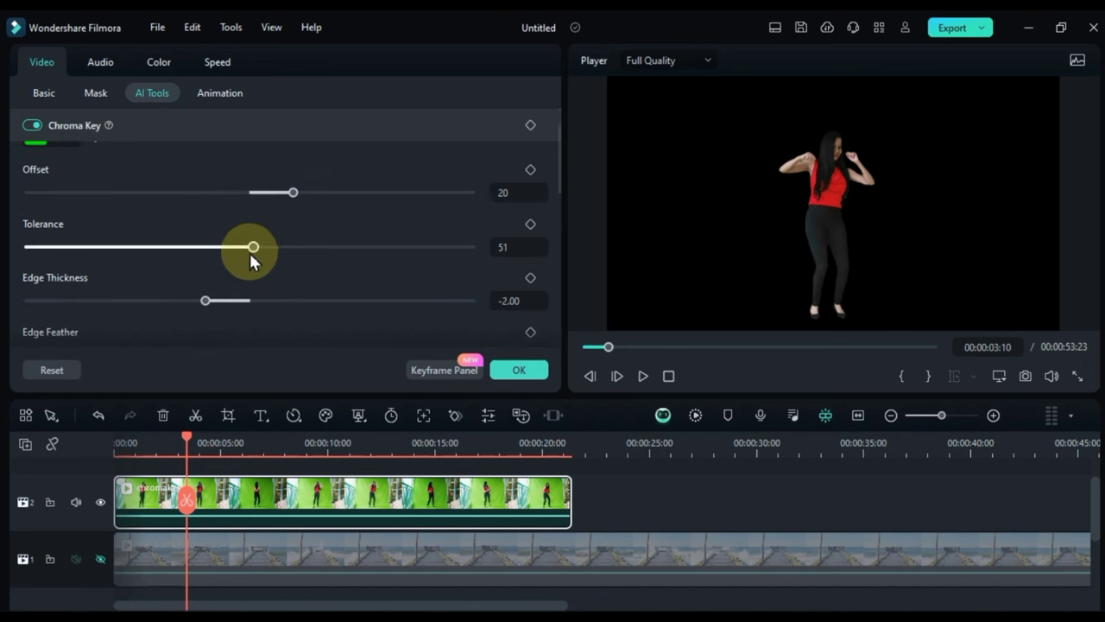
{"action": "left_click_drag", "start_coordinate": [251, 248], "coordinate": [282, 247]}
{"action": "left_click_drag", "start_coordinate": [173, 275], "coordinate": [219, 271]}
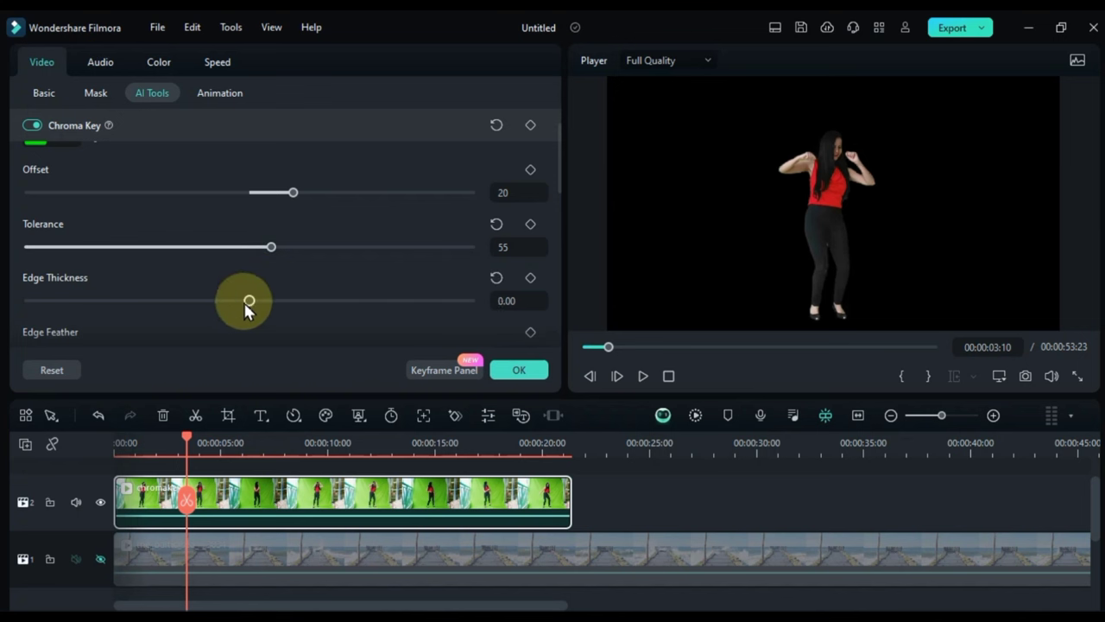
{"action": "left_click_drag", "start_coordinate": [248, 302], "coordinate": [212, 317]}
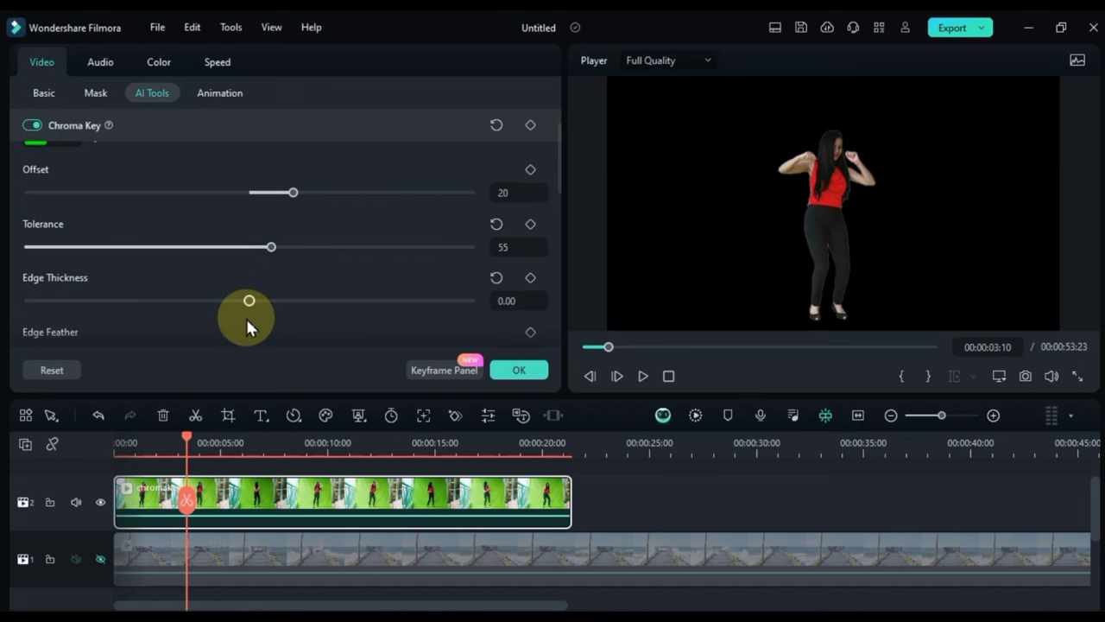
Adjust the key's edge feather and set the Offset back to 20.
{"action": "scroll", "coordinate": [268, 278], "scroll_direction": "down", "scroll_amount": 2}
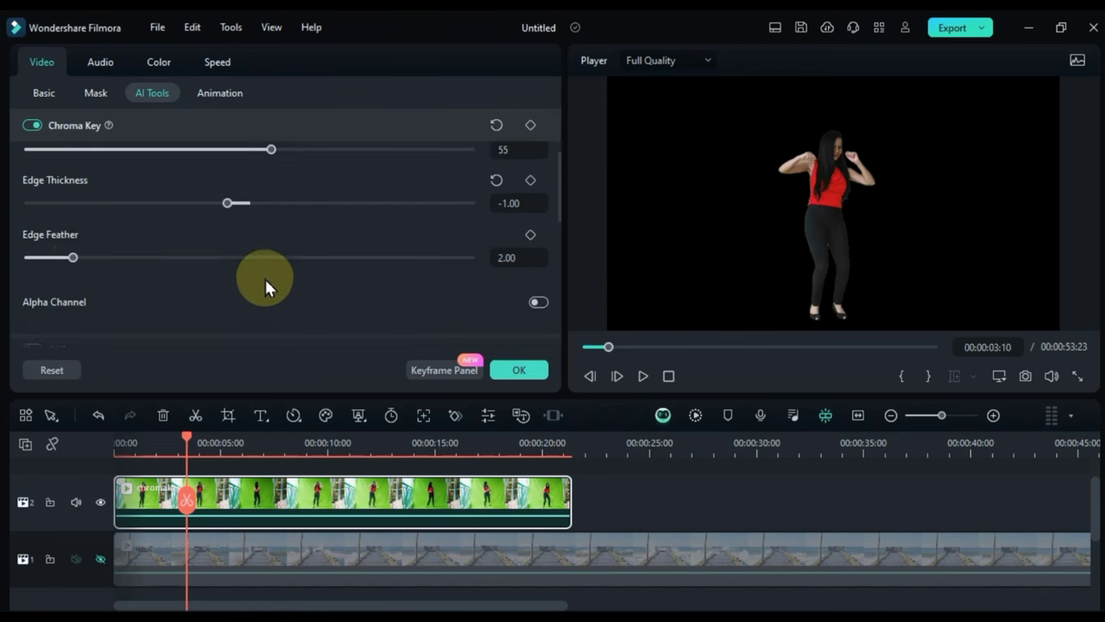
{"action": "left_click_drag", "start_coordinate": [72, 258], "coordinate": [162, 258]}
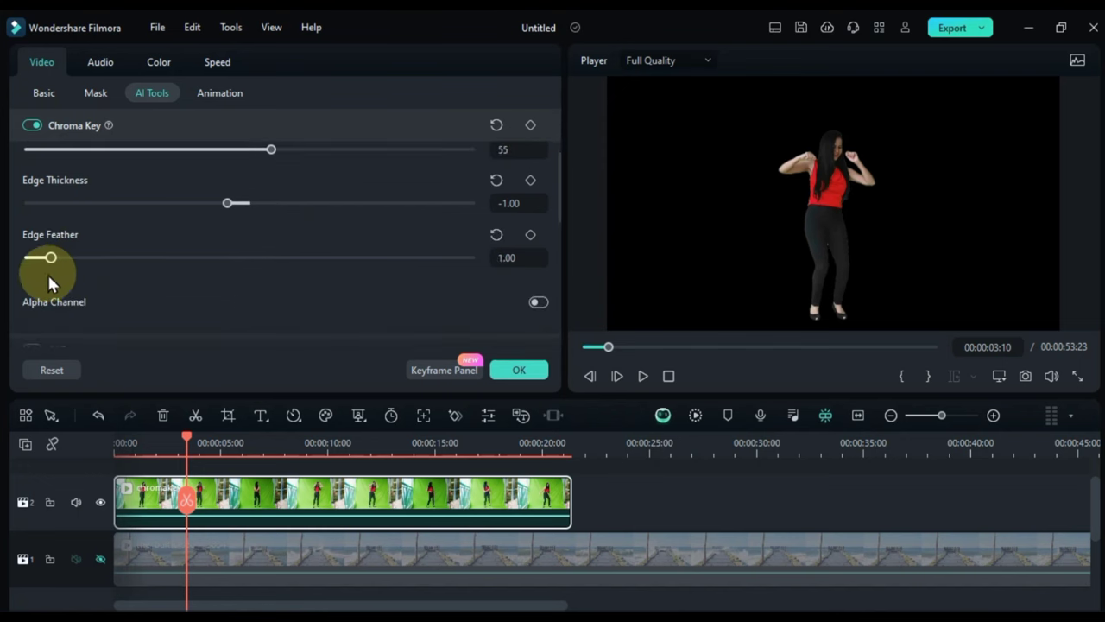
{"action": "left_click_drag", "start_coordinate": [59, 274], "coordinate": [26, 274]}
{"action": "scroll", "coordinate": [251, 251], "scroll_direction": "down", "scroll_amount": 2}
{"action": "scroll", "coordinate": [253, 254], "scroll_direction": "up", "scroll_amount": 5}
{"action": "left_click_drag", "start_coordinate": [294, 243], "coordinate": [366, 243]}
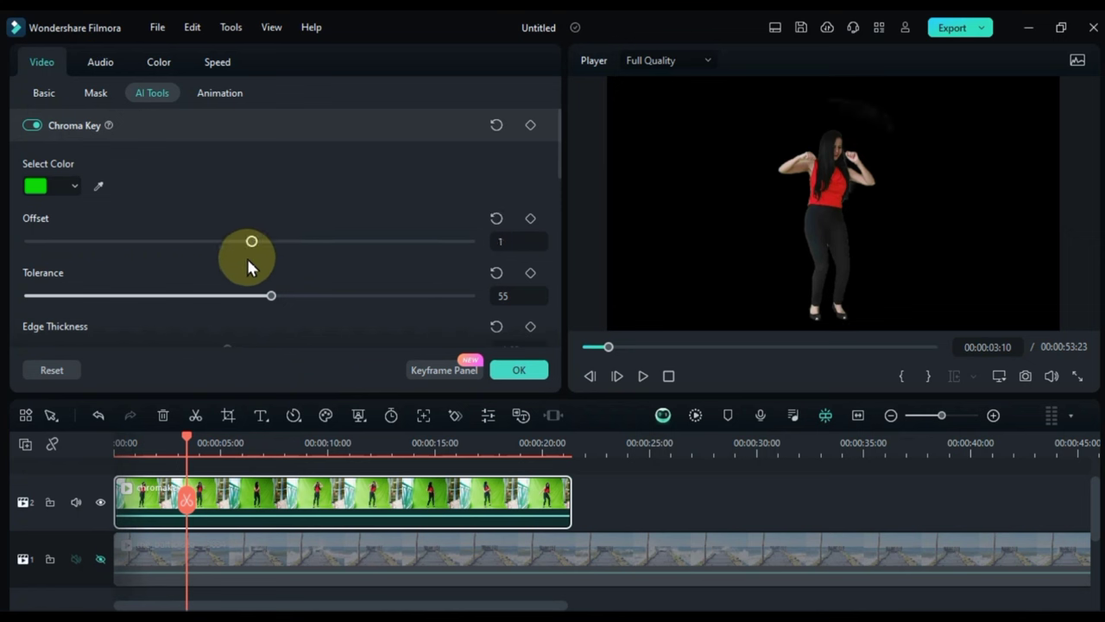
{"action": "left_click_drag", "start_coordinate": [241, 261], "coordinate": [296, 268]}
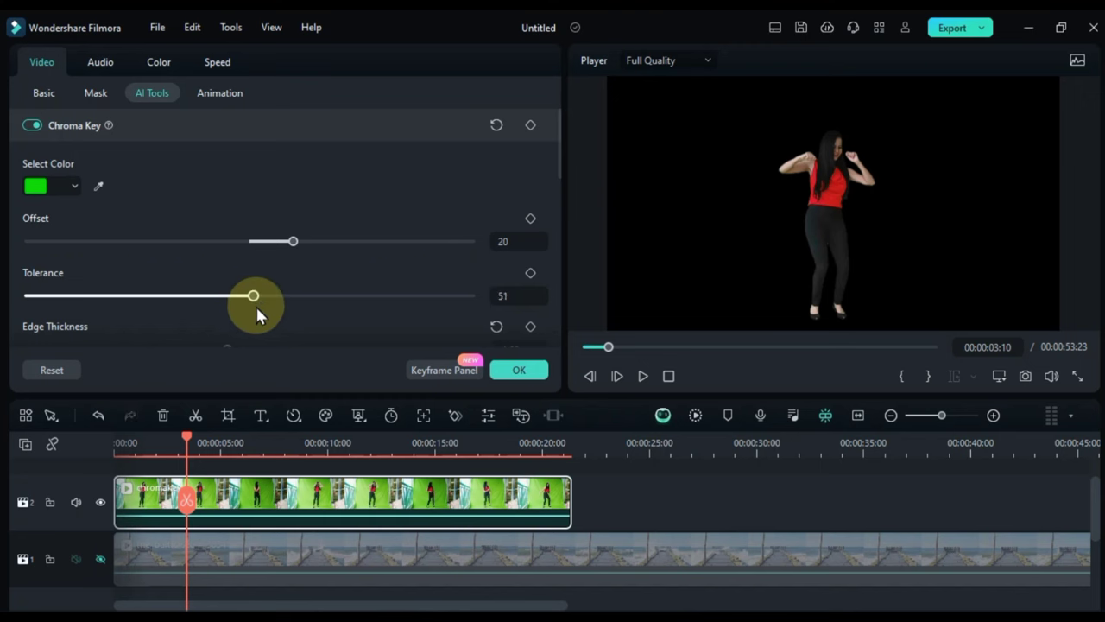
Show the pier track and cut off the background footage at the dancer clip's end.
{"action": "left_click", "coordinate": [99, 560]}
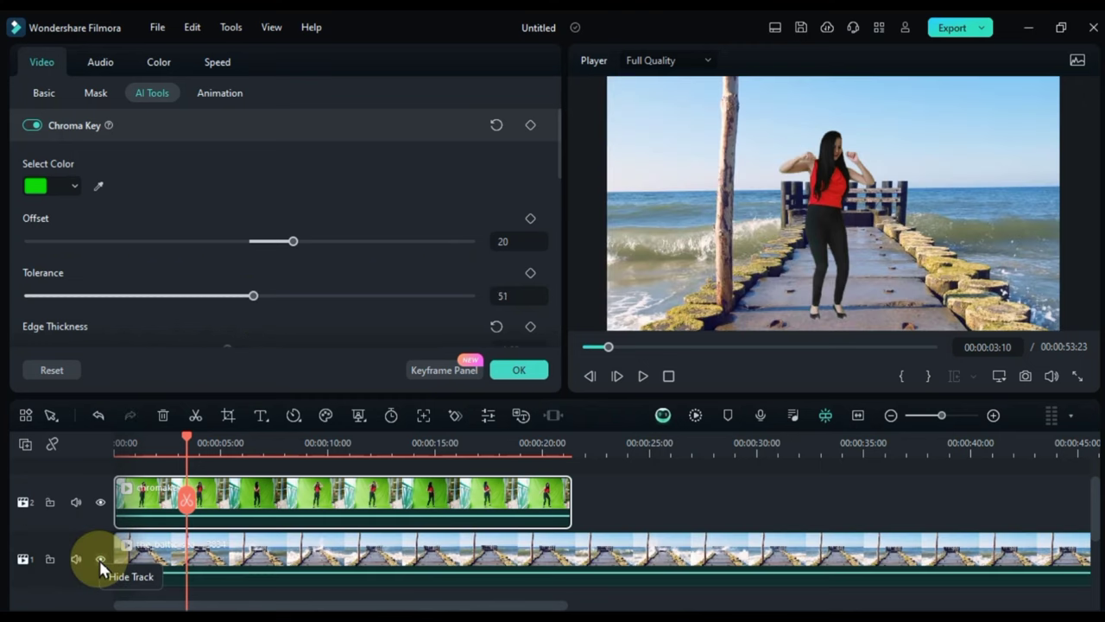
{"action": "left_click", "coordinate": [631, 492]}
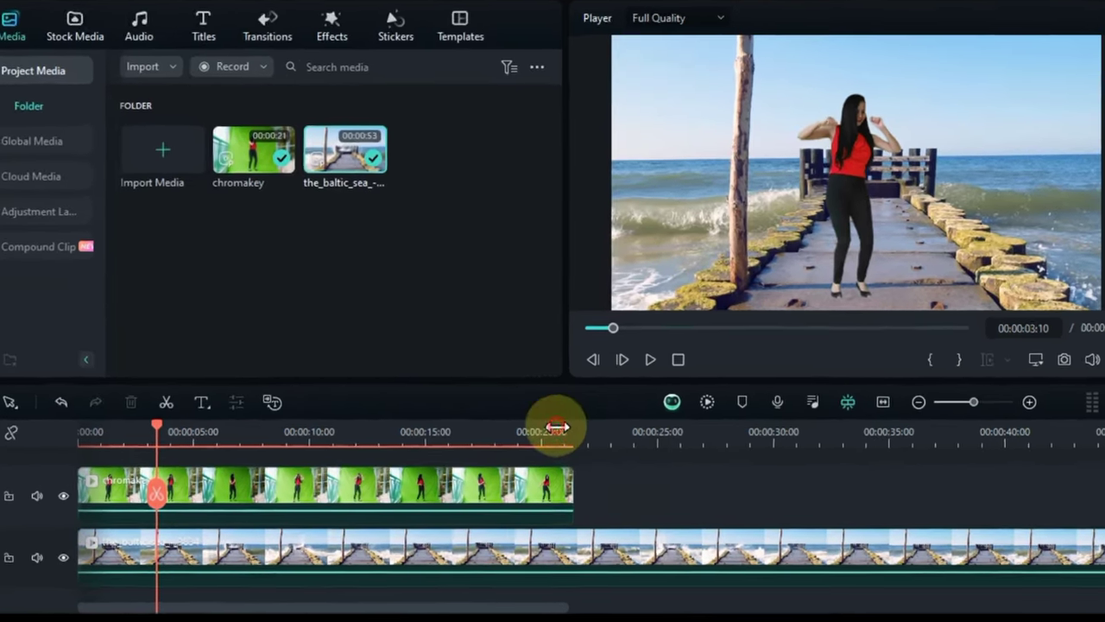
{"action": "left_click", "coordinate": [571, 446]}
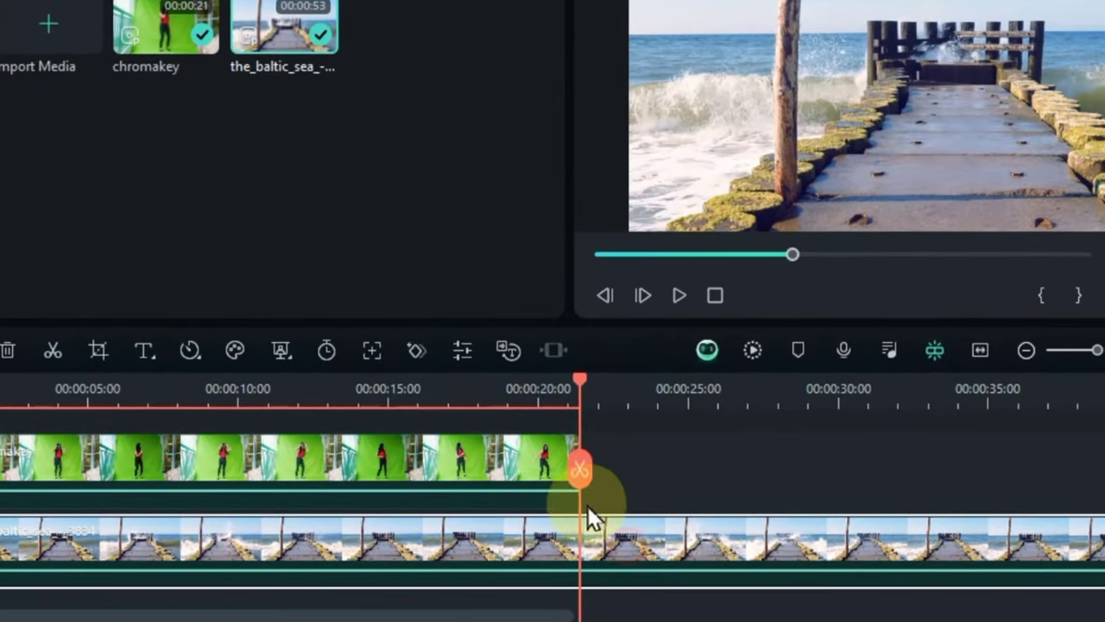
{"action": "left_click", "coordinate": [579, 469]}
{"action": "left_click", "coordinate": [641, 525]}
{"action": "key", "text": "Delete"}
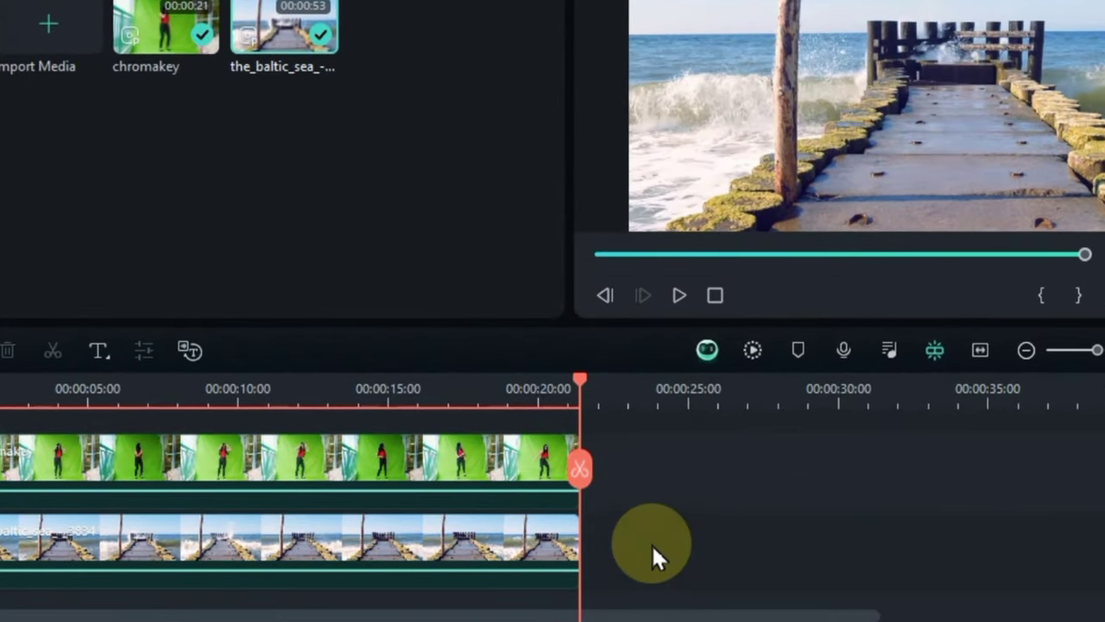
Zoom the timeline to fit the 00:00:21:10 project and select the dancer clip at about 4 seconds.
{"action": "left_click", "coordinate": [981, 350]}
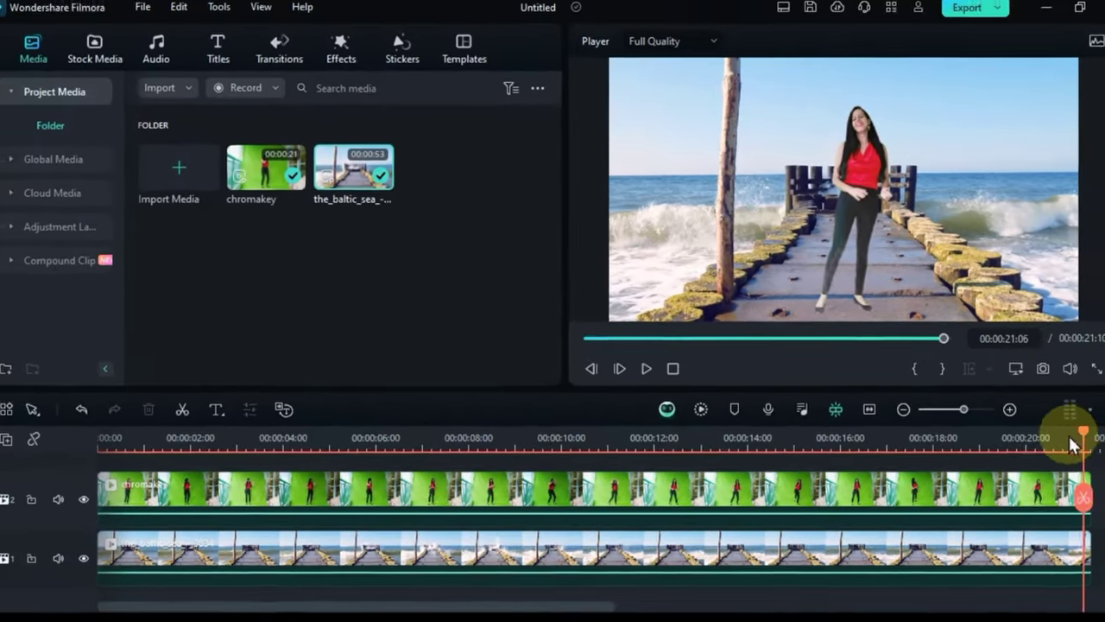
{"action": "left_click_drag", "start_coordinate": [1078, 437], "coordinate": [312, 490]}
{"action": "scroll", "coordinate": [370, 543], "scroll_direction": "up", "scroll_amount": 1}
{"action": "left_click", "coordinate": [365, 528]}
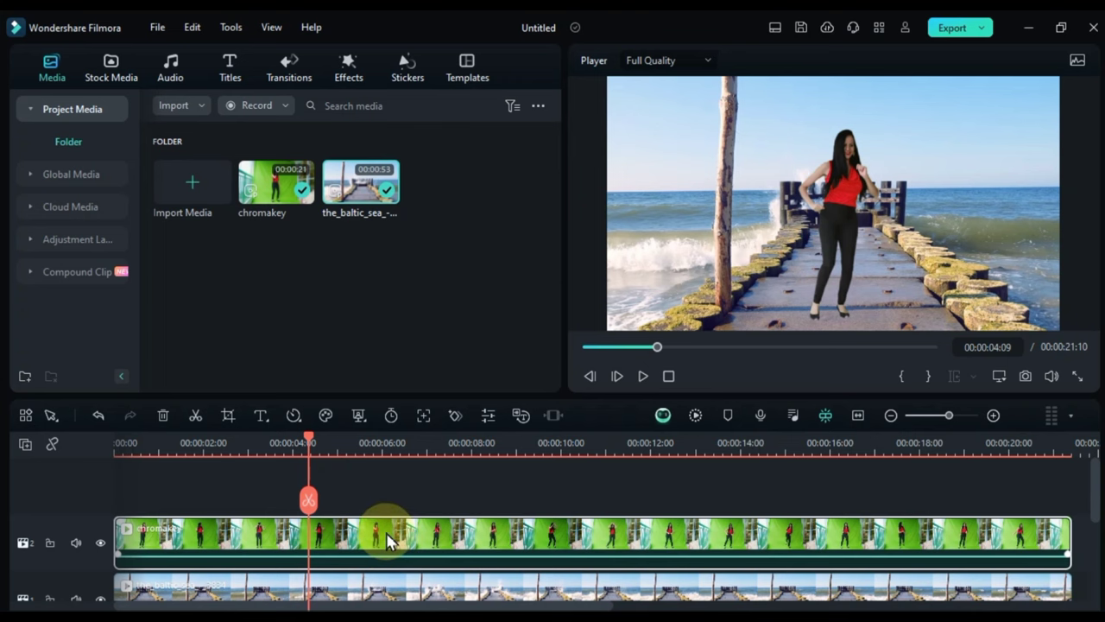
Set the dancer clip's Transform Scale to 80% and Position X to 26.
{"action": "double_click", "coordinate": [389, 540]}
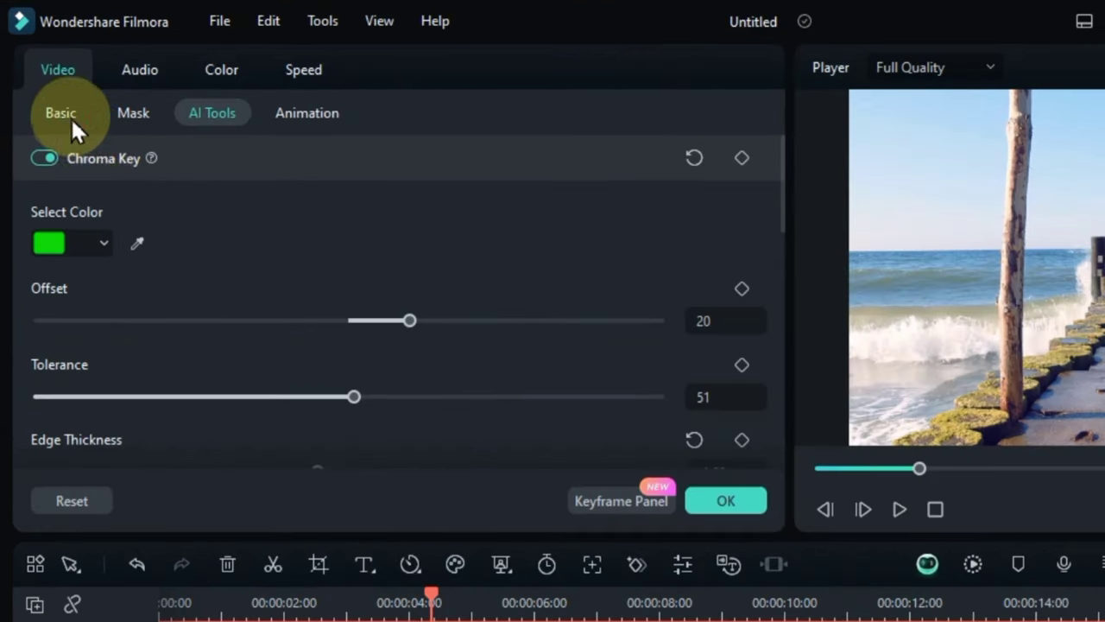
{"action": "left_click", "coordinate": [49, 95]}
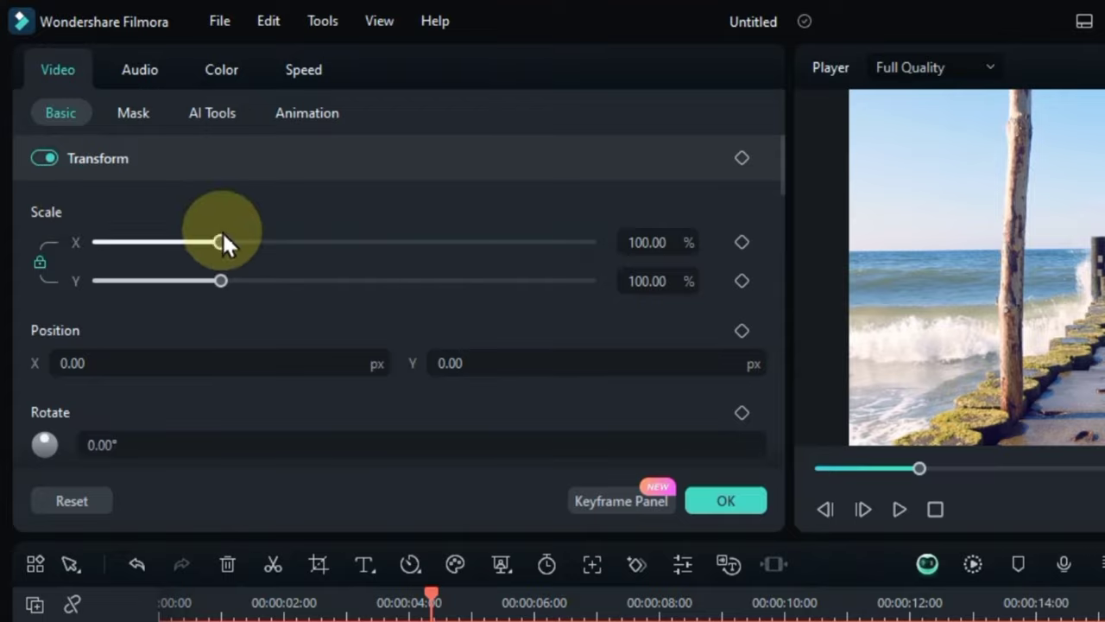
{"action": "left_click", "coordinate": [547, 244]}
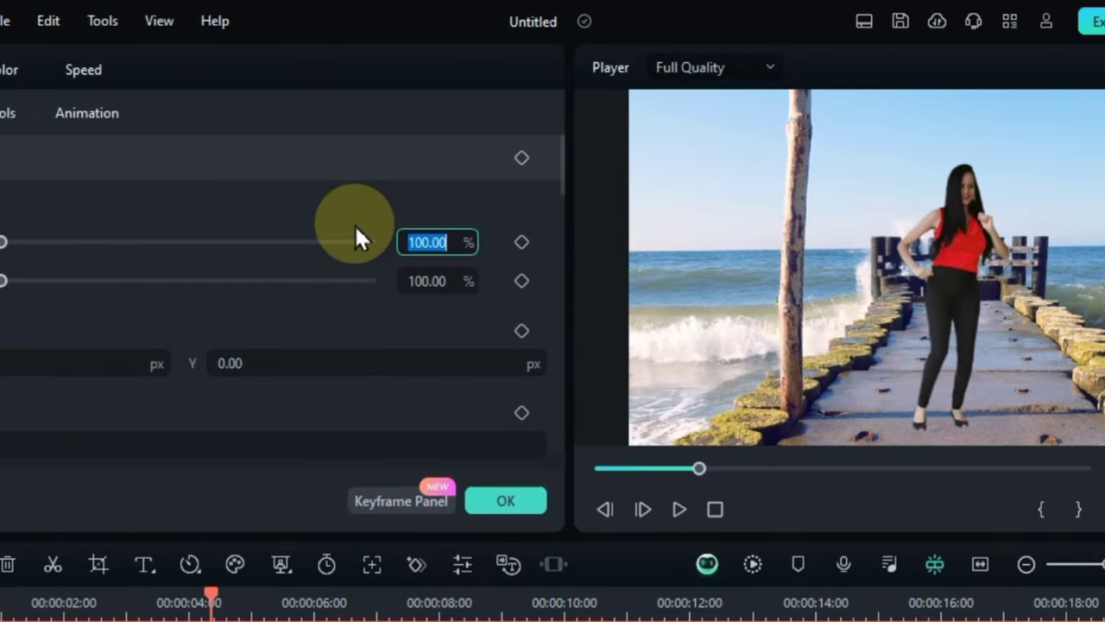
{"action": "type", "text": "80"}
{"action": "key", "text": "Return"}
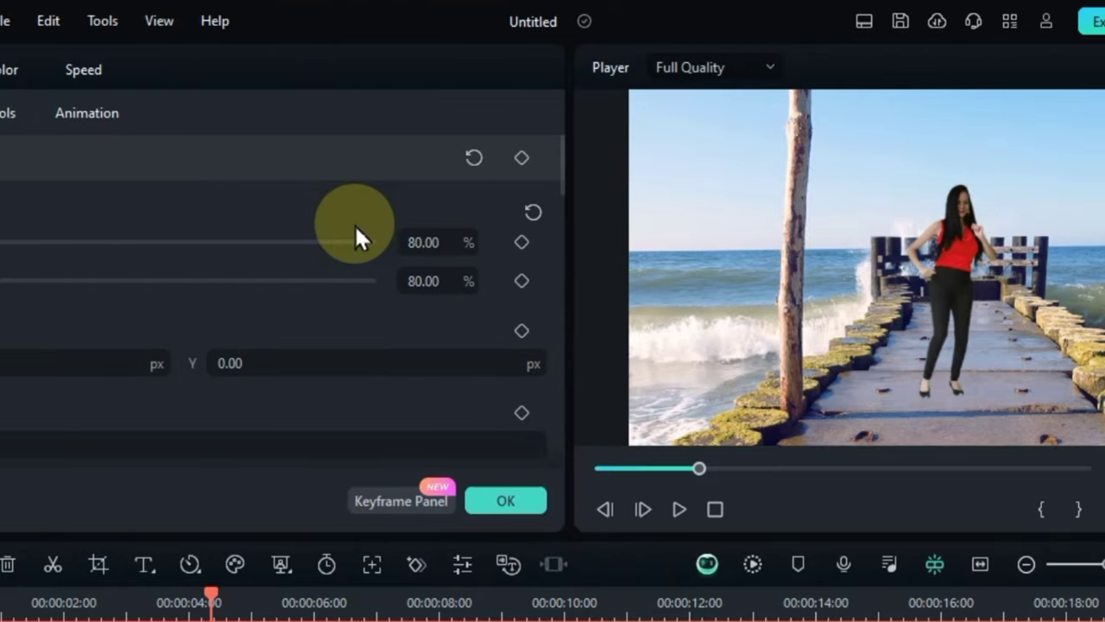
{"action": "left_click_drag", "start_coordinate": [89, 366], "coordinate": [88, 363]}
{"action": "left_click_drag", "start_coordinate": [210, 596], "coordinate": [116, 452]}
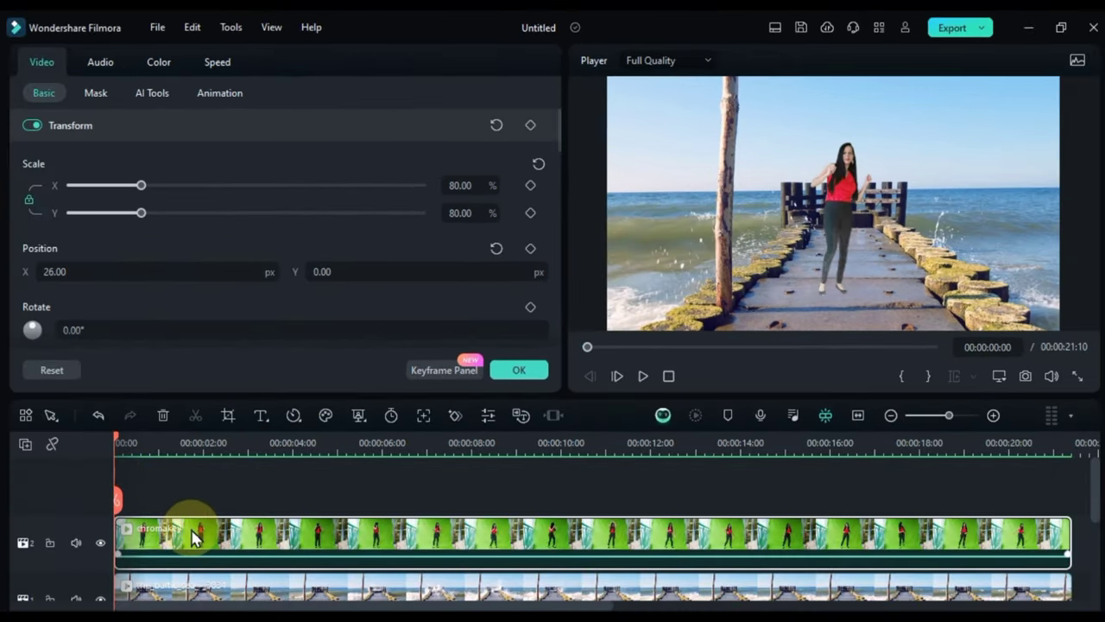
Alt-drag the dancer clip upward twice, creating copies on tracks 3 and 4.
{"action": "mouse_move", "coordinate": [220, 537]}
{"action": "left_mouse_down"}
{"action": "mouse_move", "coordinate": [217, 506]}
{"action": "mouse_move", "coordinate": [217, 518]}
{"action": "left_mouse_up"}
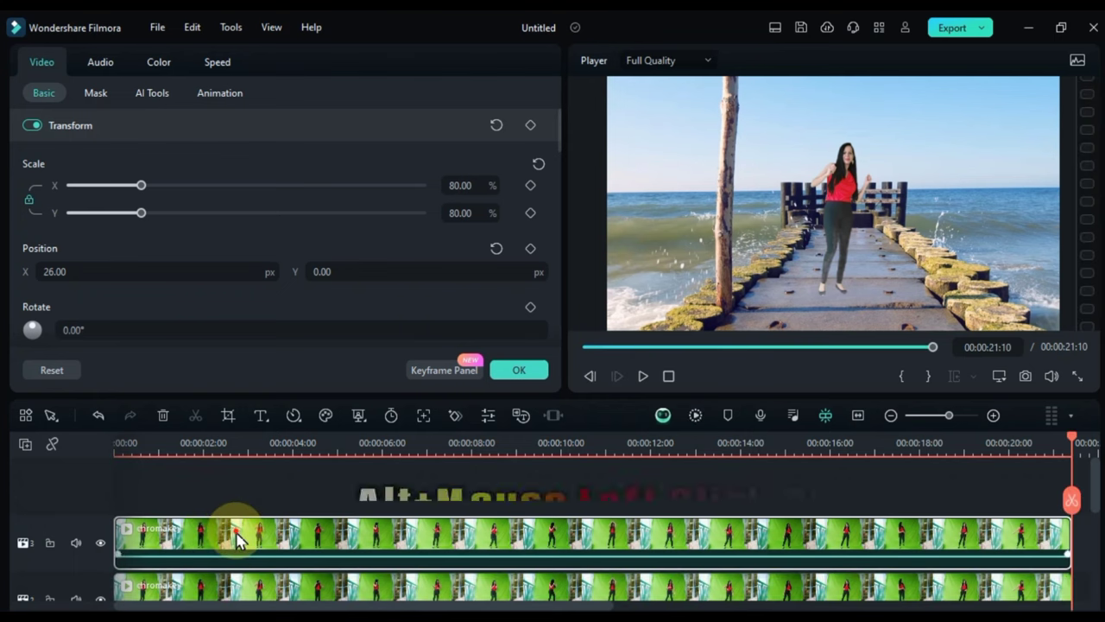
{"action": "left_click_drag", "start_coordinate": [238, 537], "coordinate": [221, 492]}
{"action": "left_click", "coordinate": [273, 446]}
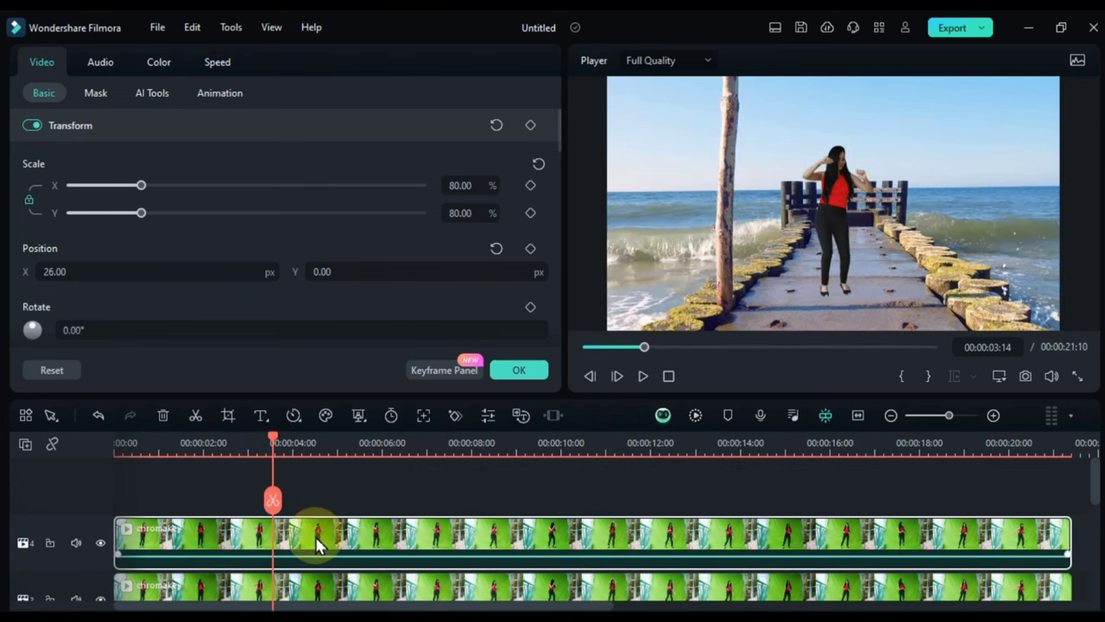
{"action": "scroll", "coordinate": [315, 540], "scroll_direction": "down", "scroll_amount": 1}
Shrink the track 3 dancer copy to 50% scale and place it at X 240.
{"action": "left_click", "coordinate": [317, 572]}
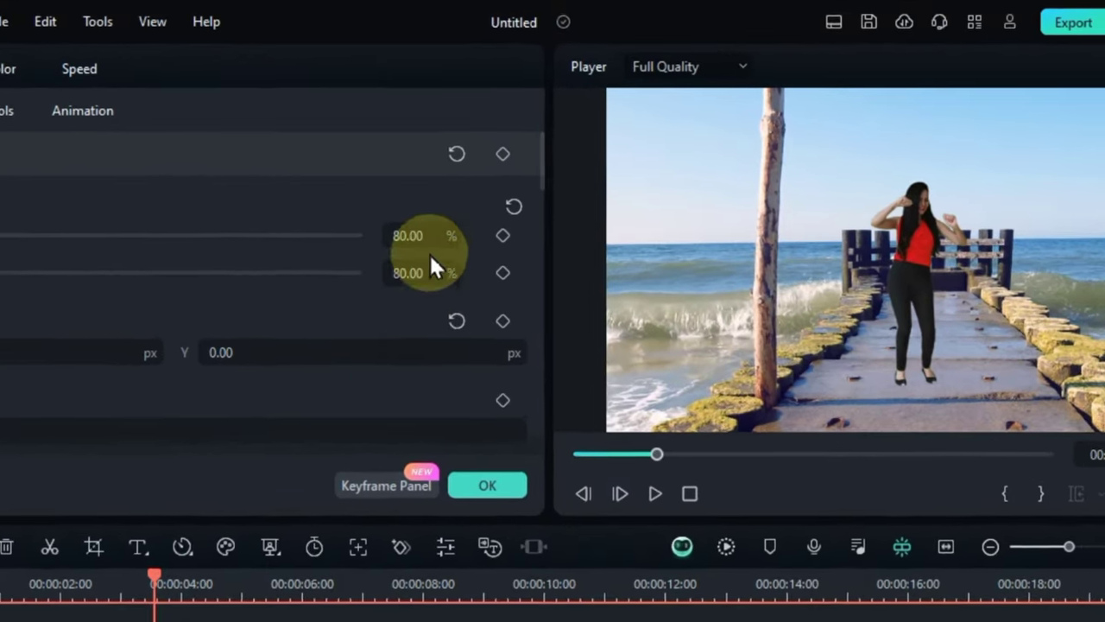
{"action": "left_click", "coordinate": [479, 189]}
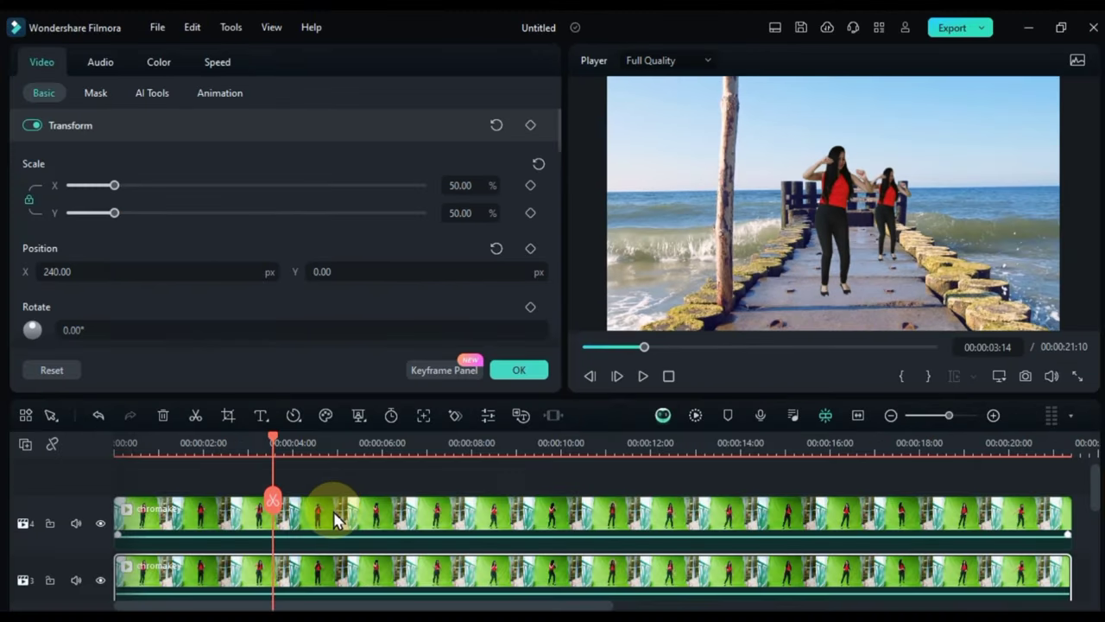
{"action": "scroll", "coordinate": [335, 519], "scroll_direction": "down", "scroll_amount": 1}
Set the track 2 copy to 50% at X -98 and centre the track 4 dancer at X 60.
{"action": "left_click", "coordinate": [338, 548]}
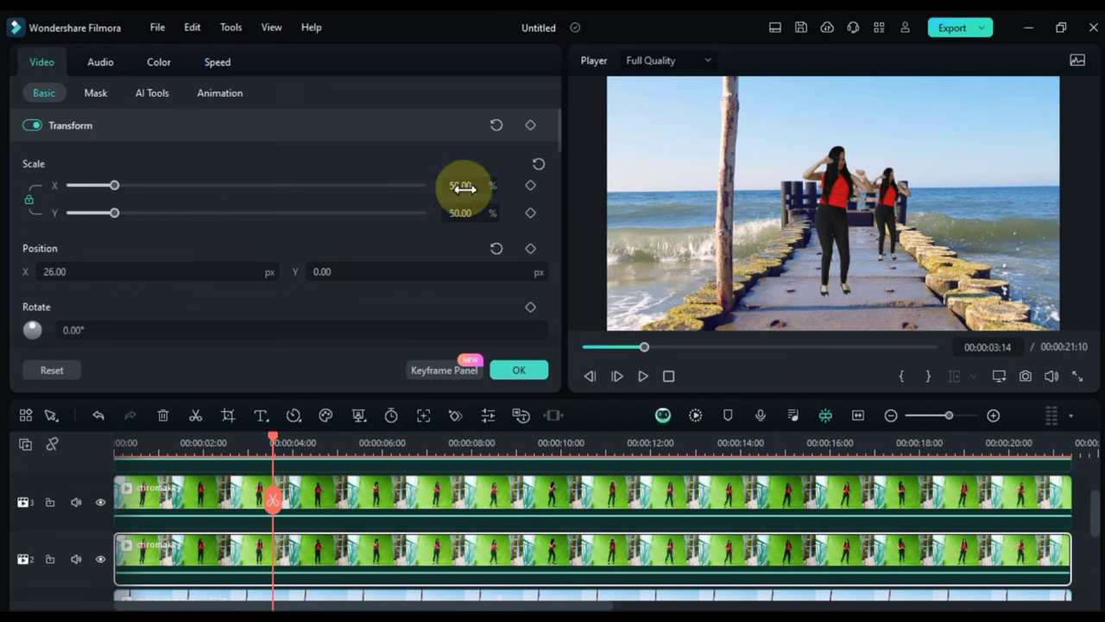
{"action": "left_click_drag", "start_coordinate": [257, 271], "coordinate": [240, 271]}
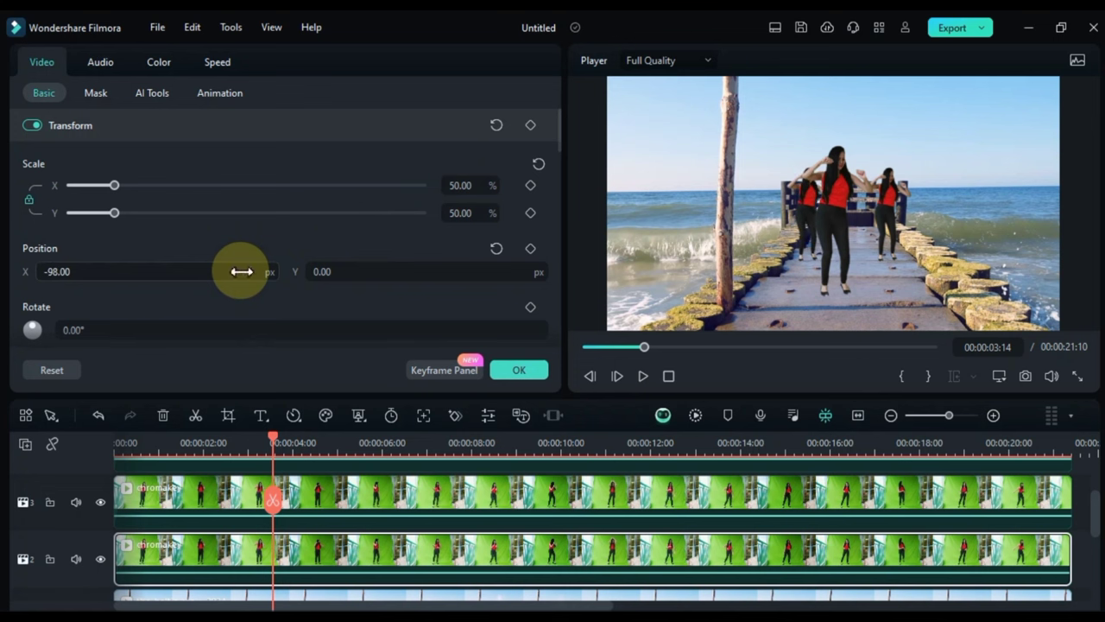
{"action": "scroll", "coordinate": [362, 494], "scroll_direction": "up", "scroll_amount": 1}
{"action": "left_click", "coordinate": [367, 501]}
{"action": "left_click_drag", "start_coordinate": [191, 266], "coordinate": [183, 265]}
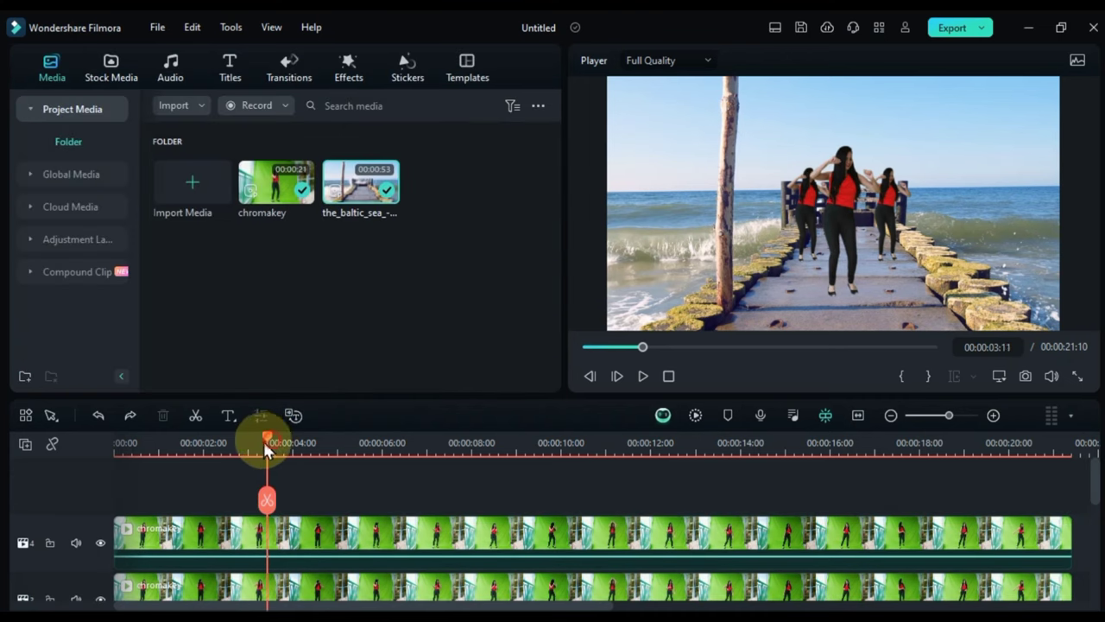
{"action": "left_click_drag", "start_coordinate": [266, 442], "coordinate": [113, 459]}
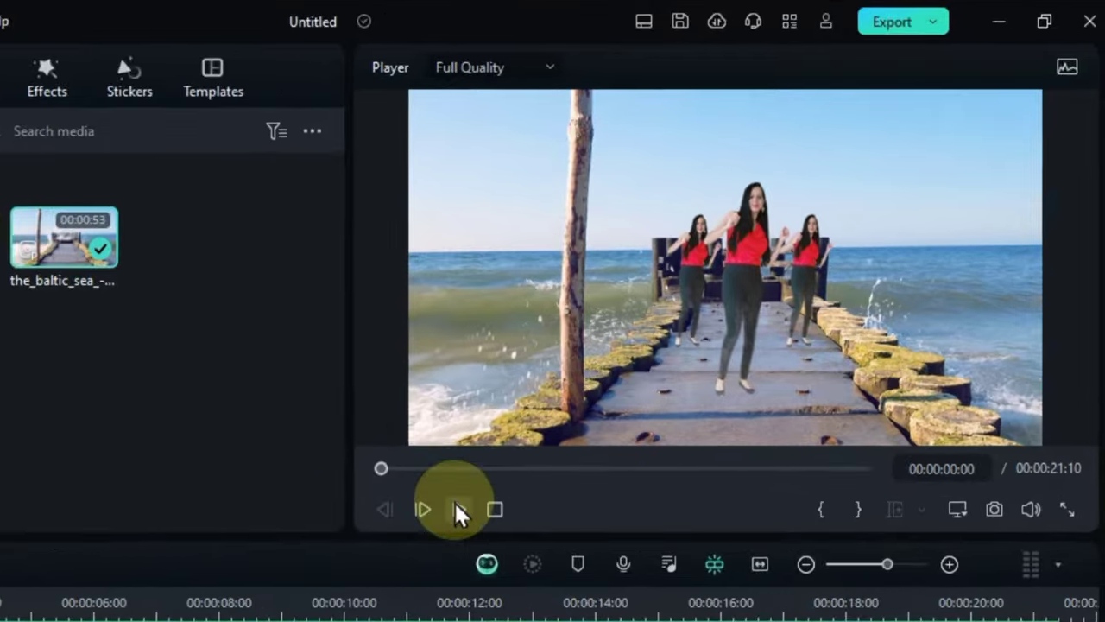
{"action": "left_click", "coordinate": [643, 375]}
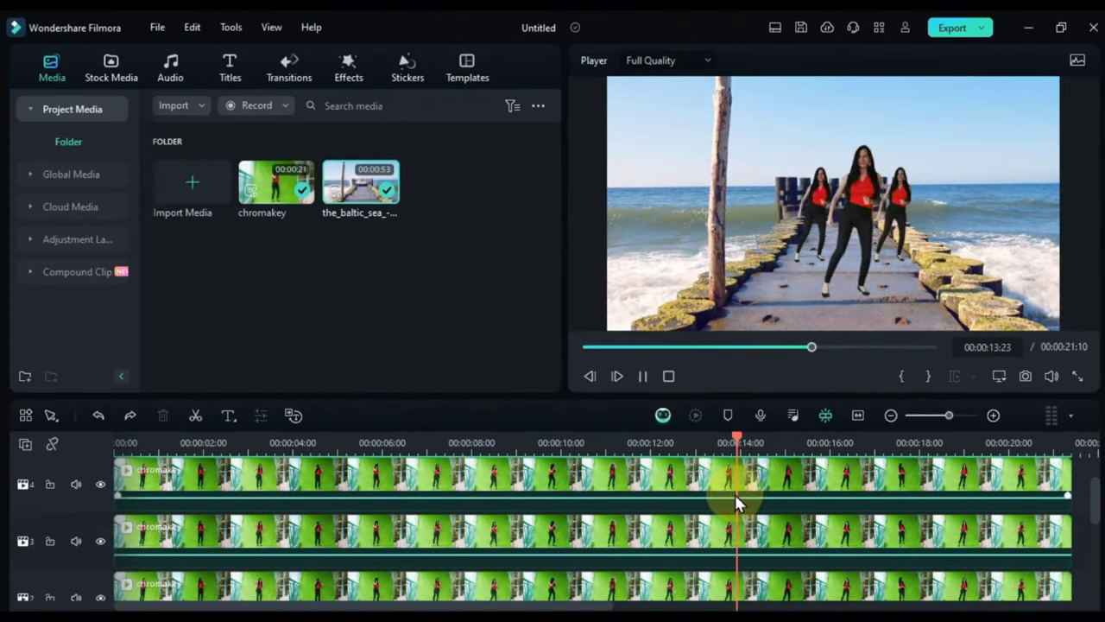
Flip the track 2 dancer copy horizontally, then return to the project start to review it.
{"action": "key", "text": "space"}
{"action": "double_click", "coordinate": [643, 492]}
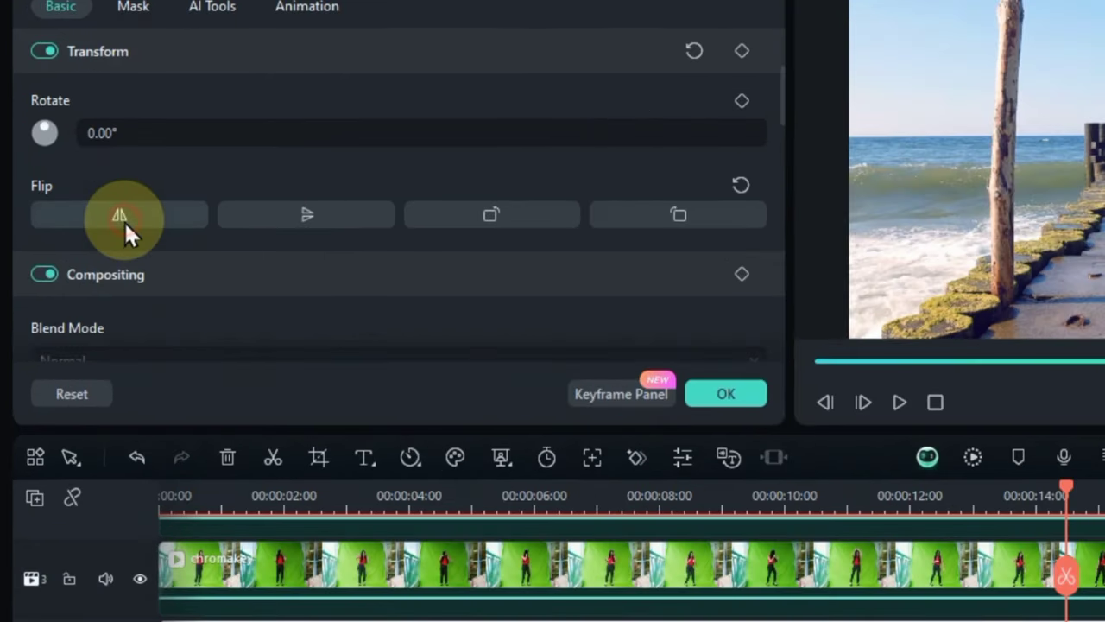
{"action": "left_click", "coordinate": [121, 216]}
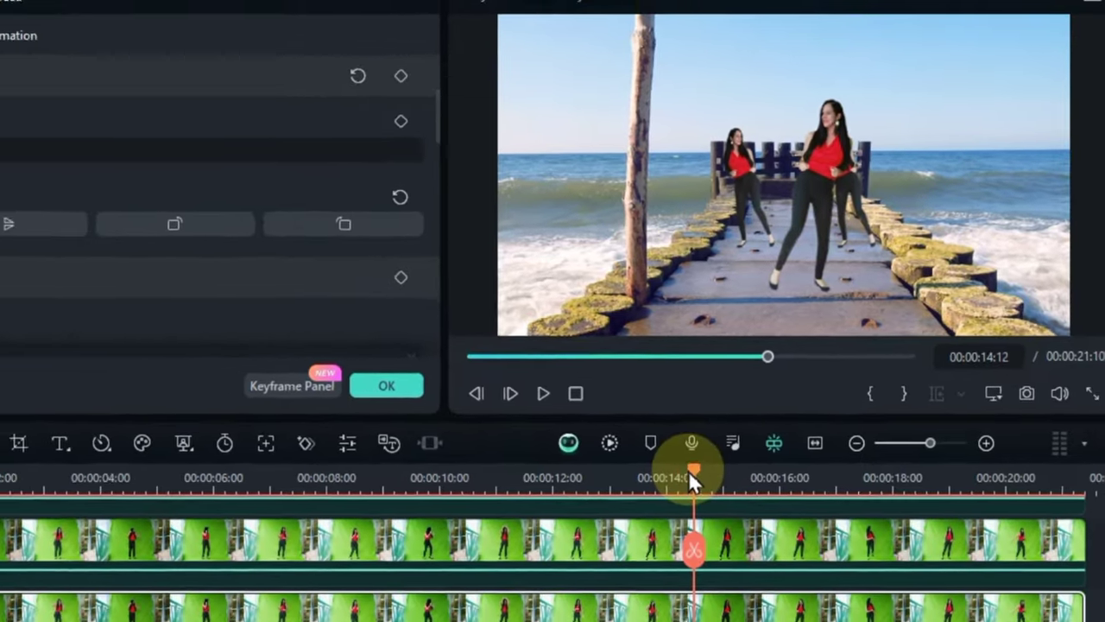
{"action": "left_click_drag", "start_coordinate": [659, 486], "coordinate": [459, 486]}
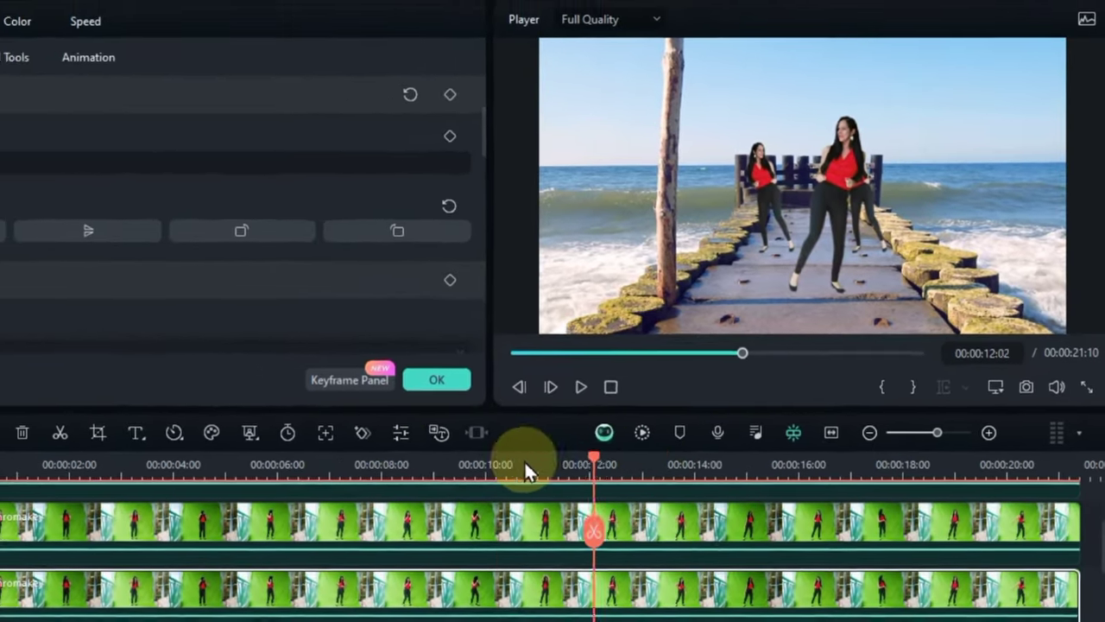
{"action": "left_click", "coordinate": [82, 445]}
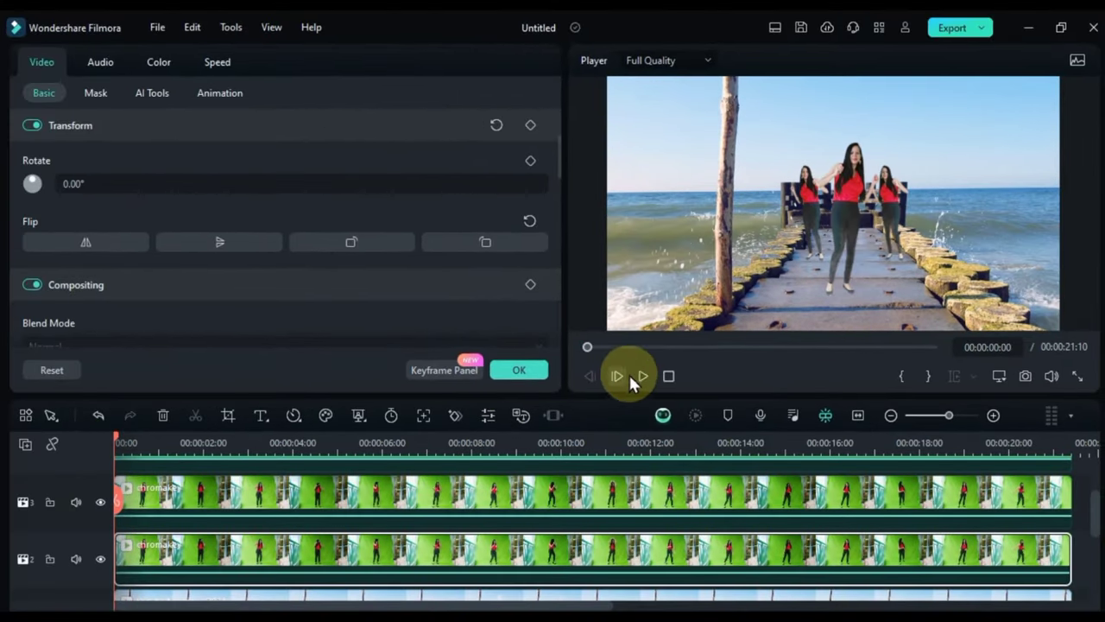
{"action": "left_click", "coordinate": [639, 380]}
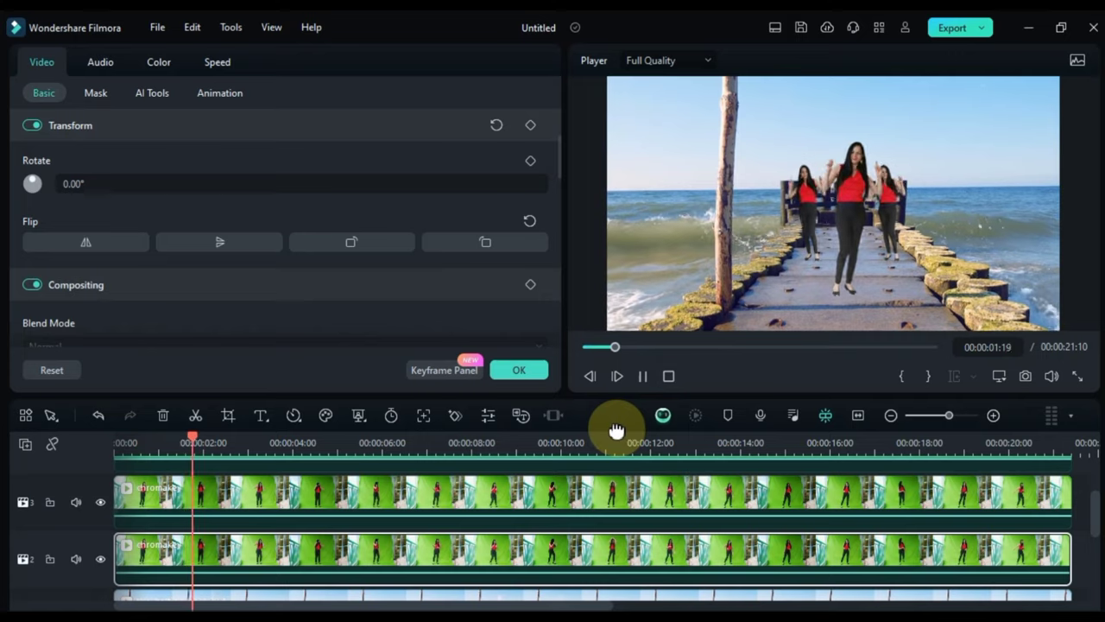